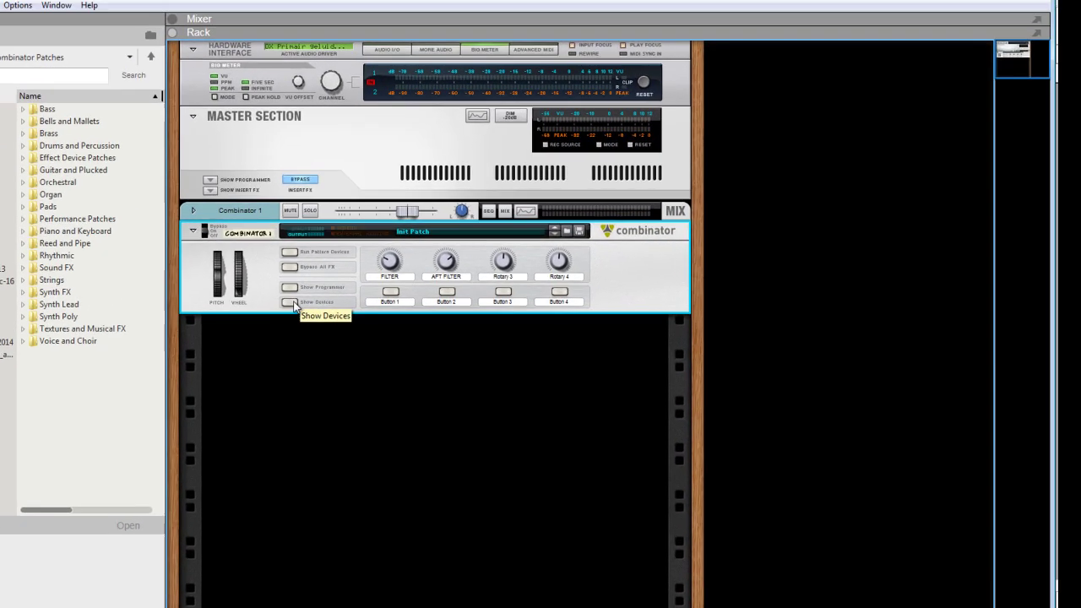
- Bring the rack into view and create an empty Combinator below the DDL-1 delay
{"action": "left_click", "coordinate": [374, 277]}
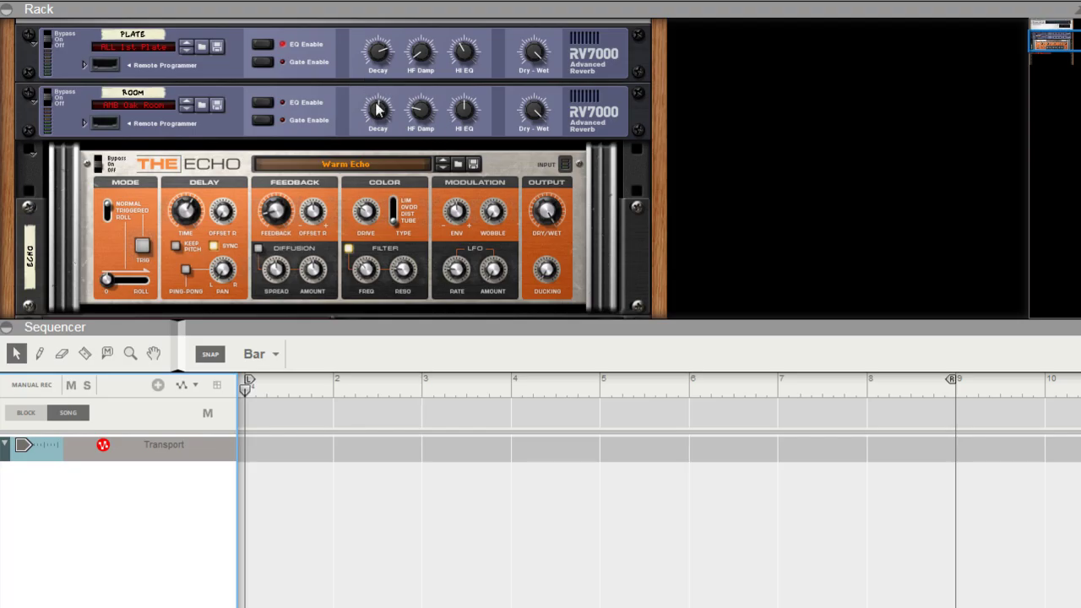
{"action": "mouse_move", "coordinate": [377, 108]}
{"action": "key", "text": "F6"}
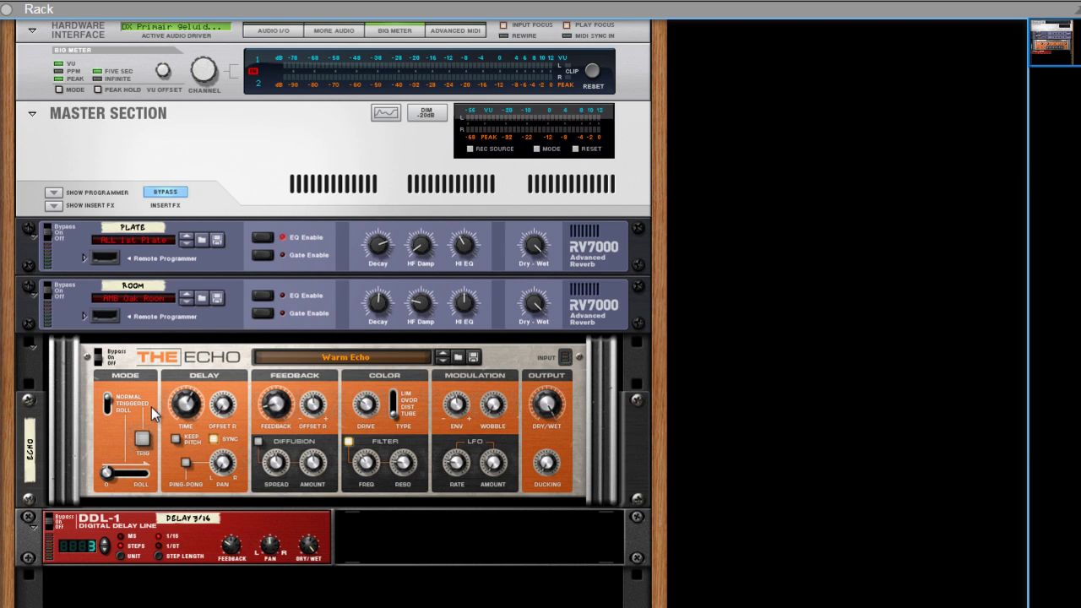
{"action": "right_click", "coordinate": [466, 453]}
{"action": "scroll", "coordinate": [549, 523], "scroll_direction": "down", "scroll_amount": 10}
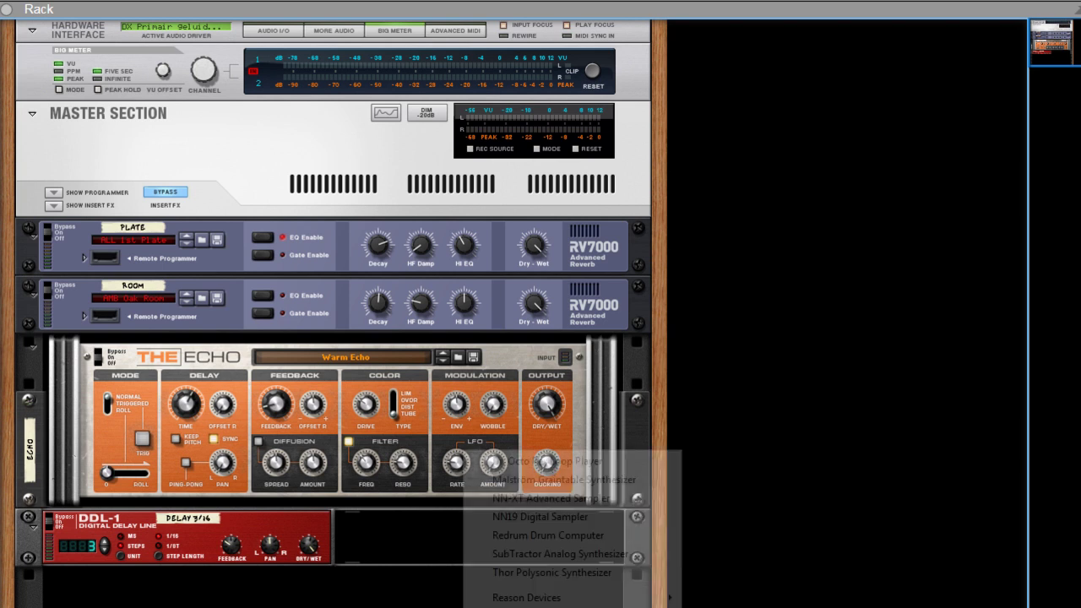
{"action": "left_click", "coordinate": [530, 486]}
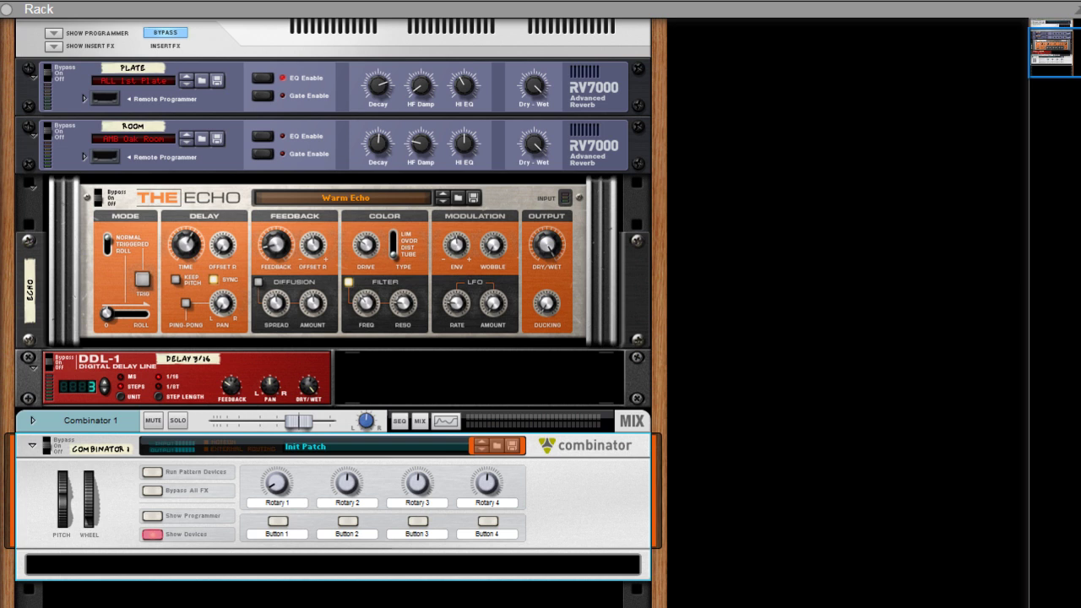
- Add a Malström synthesizer inside the Combinator and reset it to its initial patch
{"action": "mouse_move", "coordinate": [4, 439]}
{"action": "left_mouse_down"}
{"action": "mouse_move", "coordinate": [56, 446]}
{"action": "mouse_move", "coordinate": [123, 548]}
{"action": "mouse_move", "coordinate": [150, 556]}
{"action": "left_mouse_up"}
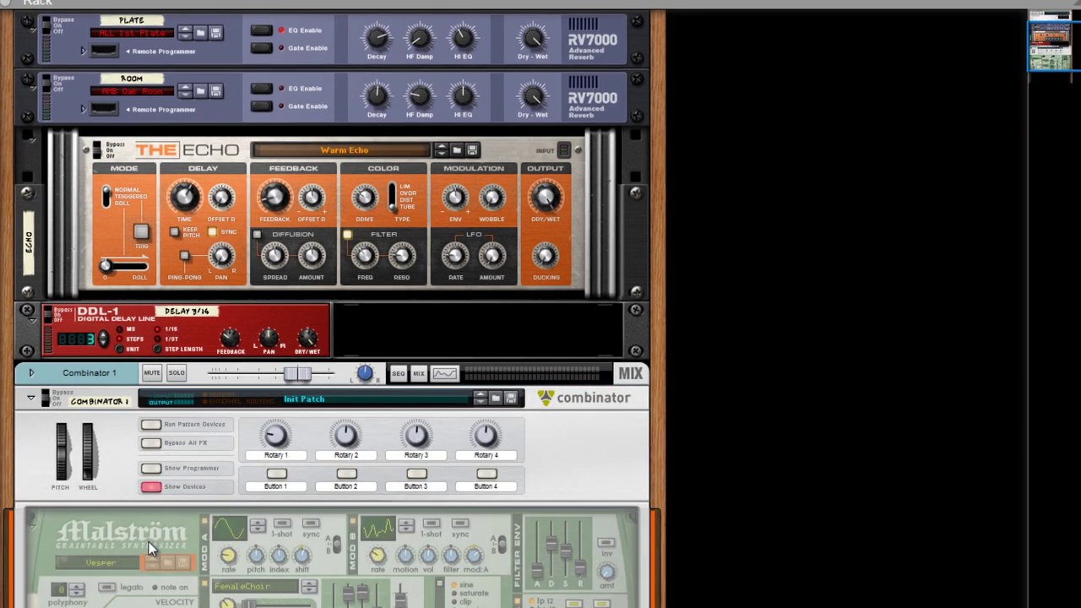
{"action": "right_click", "coordinate": [150, 543]}
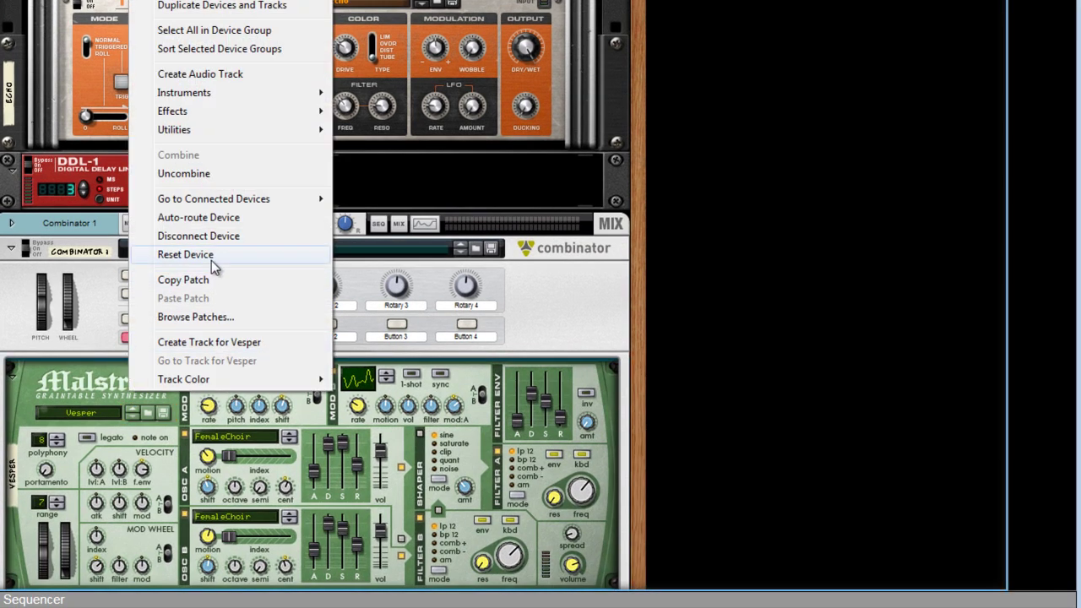
{"action": "left_click", "coordinate": [186, 254]}
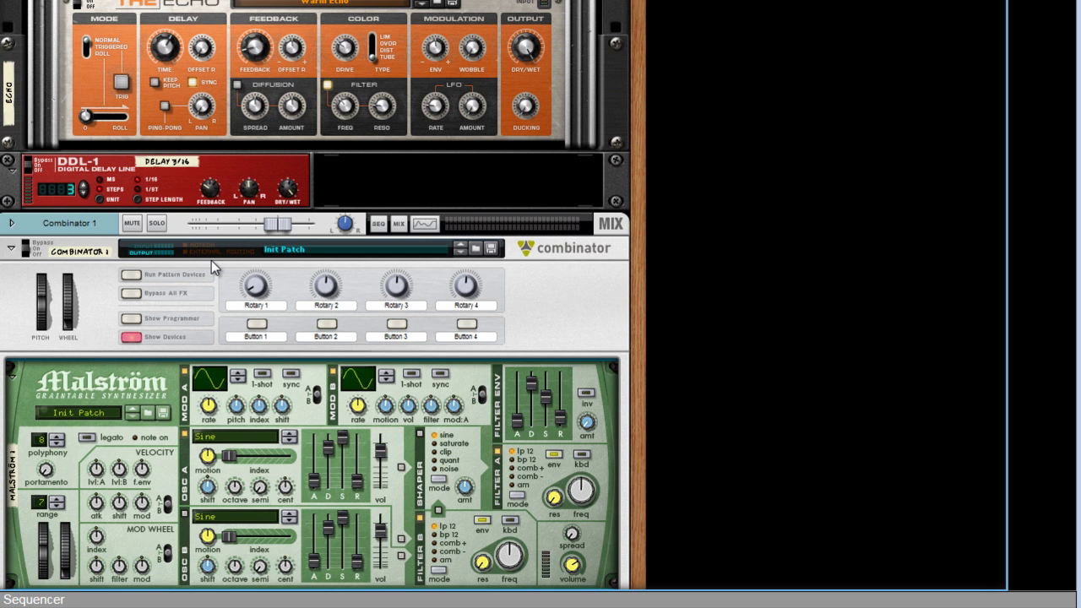
- Set Malström's Oscillator A to Sawtooth, then switch on Oscillator B with the same Sawtooth waveform
{"action": "scroll", "coordinate": [215, 275], "scroll_direction": "down", "scroll_amount": 2}
{"action": "left_click", "coordinate": [288, 390]}
{"action": "left_click", "coordinate": [288, 383]}
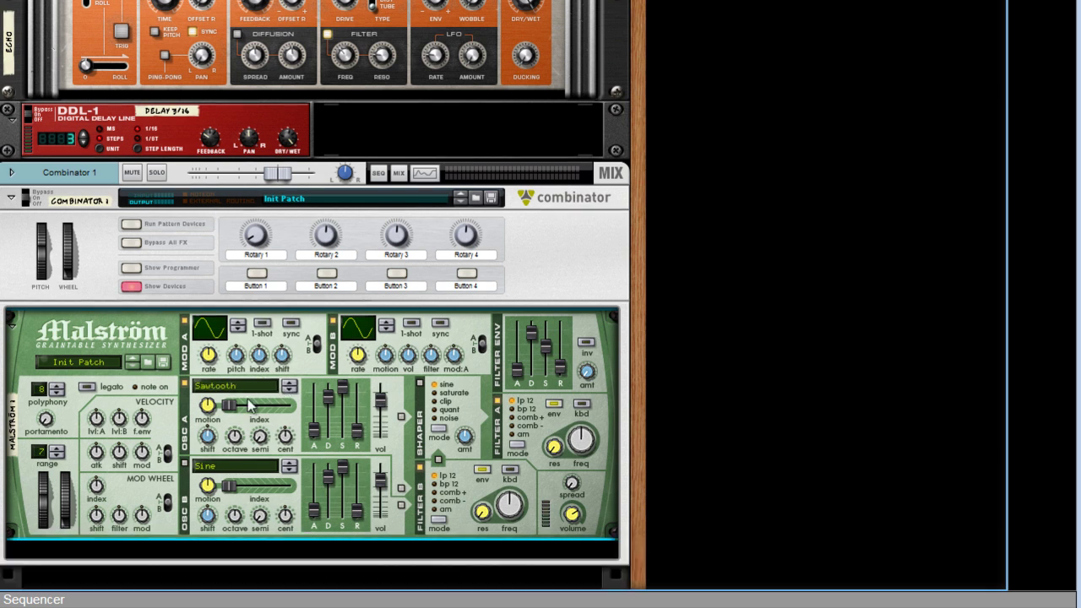
{"action": "left_click", "coordinate": [291, 471]}
{"action": "left_click", "coordinate": [184, 463]}
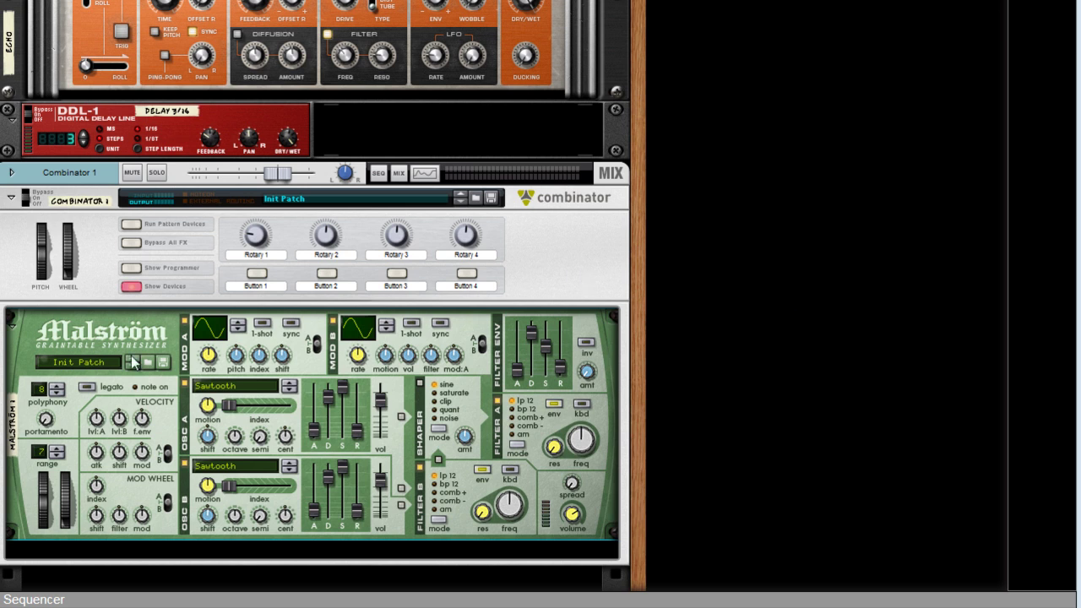
- Route Malström's Oscillator A to Filter B as well and turn the frequencies of both filters down
{"action": "scroll", "coordinate": [284, 525], "scroll_direction": "down", "scroll_amount": 3}
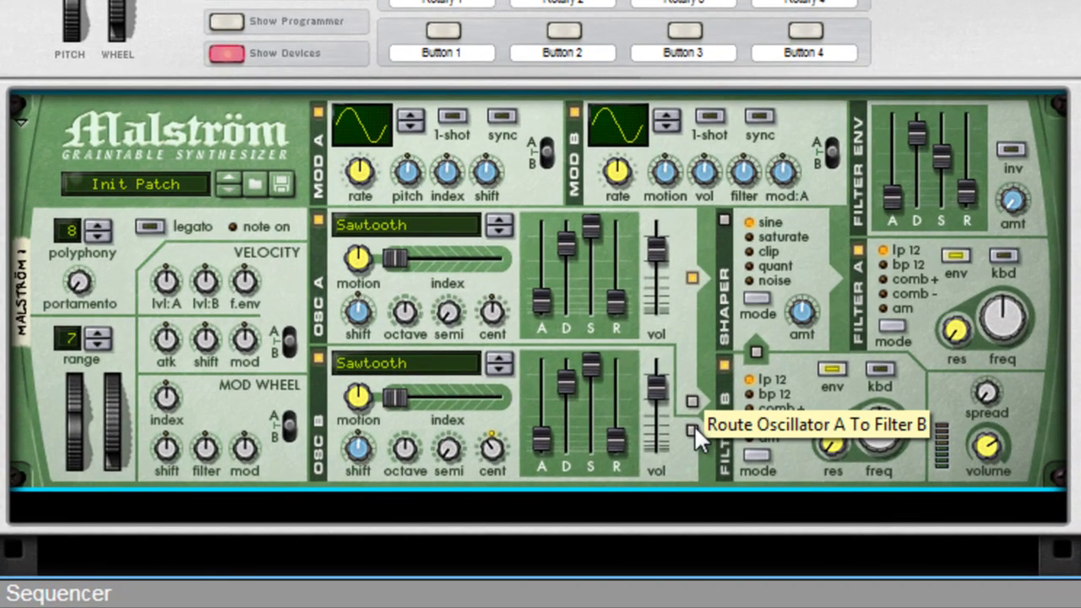
{"action": "left_click", "coordinate": [692, 429]}
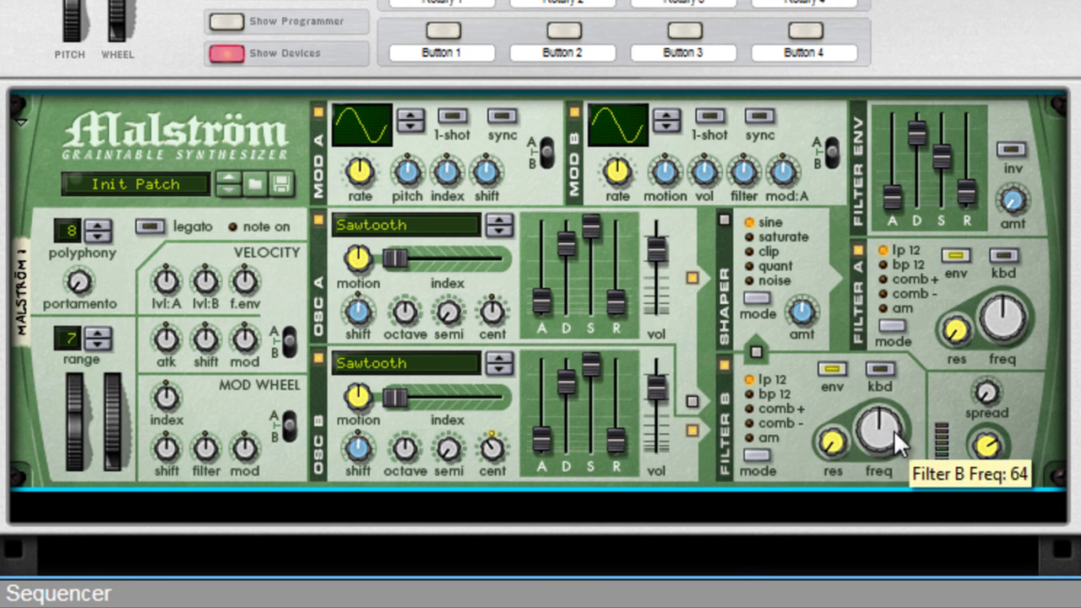
{"action": "left_click_drag", "start_coordinate": [903, 424], "coordinate": [899, 463]}
{"action": "left_click_drag", "start_coordinate": [989, 322], "coordinate": [986, 360]}
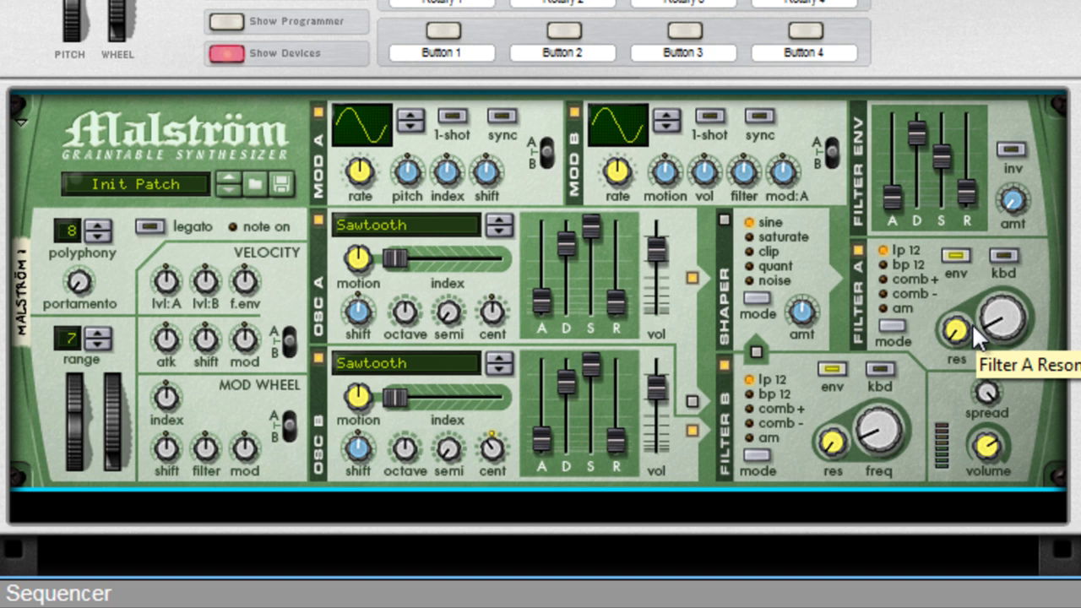
- Sweep the Filter A and Filter B frequencies, settle both at low values and raise both filters' resonance
{"action": "left_click_drag", "start_coordinate": [1009, 325], "coordinate": [1029, 319]}
{"action": "mouse_move", "coordinate": [871, 447]}
{"action": "left_mouse_down"}
{"action": "mouse_move", "coordinate": [882, 427]}
{"action": "mouse_move", "coordinate": [864, 431]}
{"action": "left_mouse_up"}
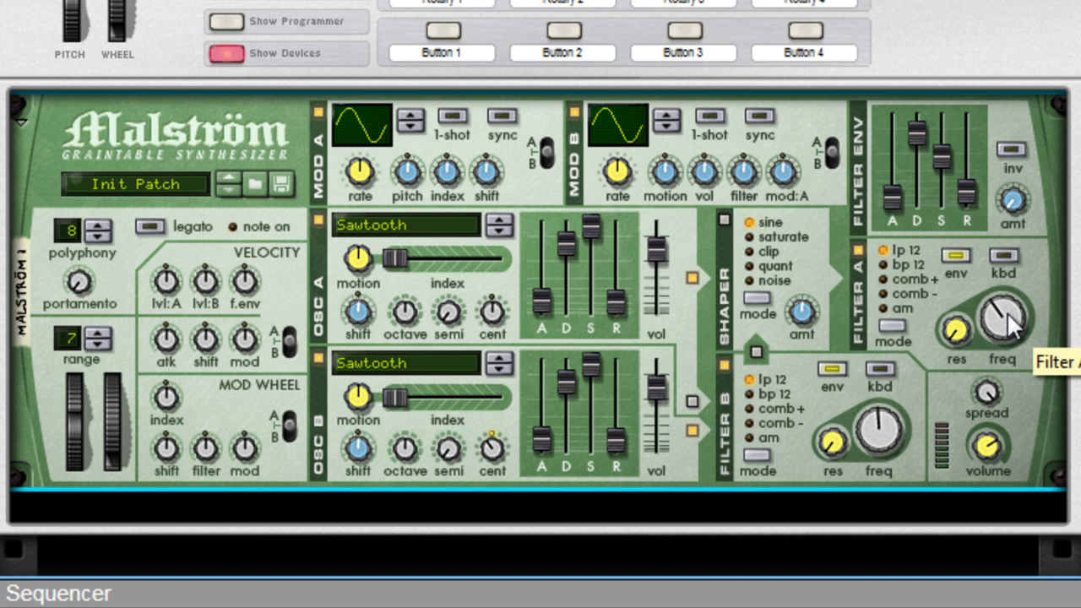
{"action": "left_click_drag", "start_coordinate": [1011, 325], "coordinate": [978, 359]}
{"action": "left_click_drag", "start_coordinate": [999, 320], "coordinate": [925, 345]}
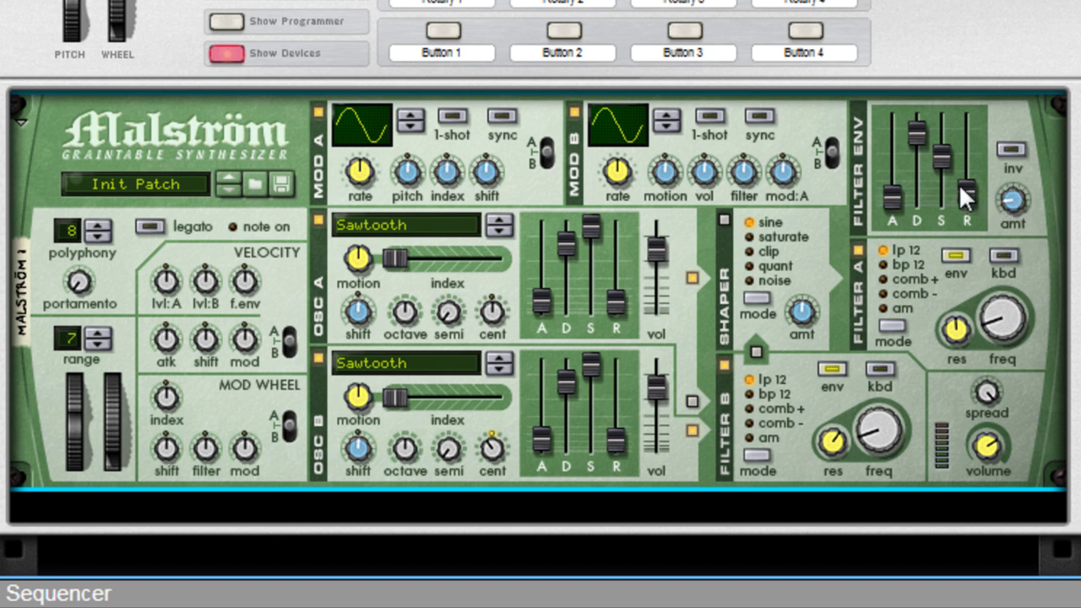
- Shorten the filter envelope's decay, raise its sustain to maximum and increase the velocity amount on the filter envelope
{"action": "left_click_drag", "start_coordinate": [949, 164], "coordinate": [918, 181]}
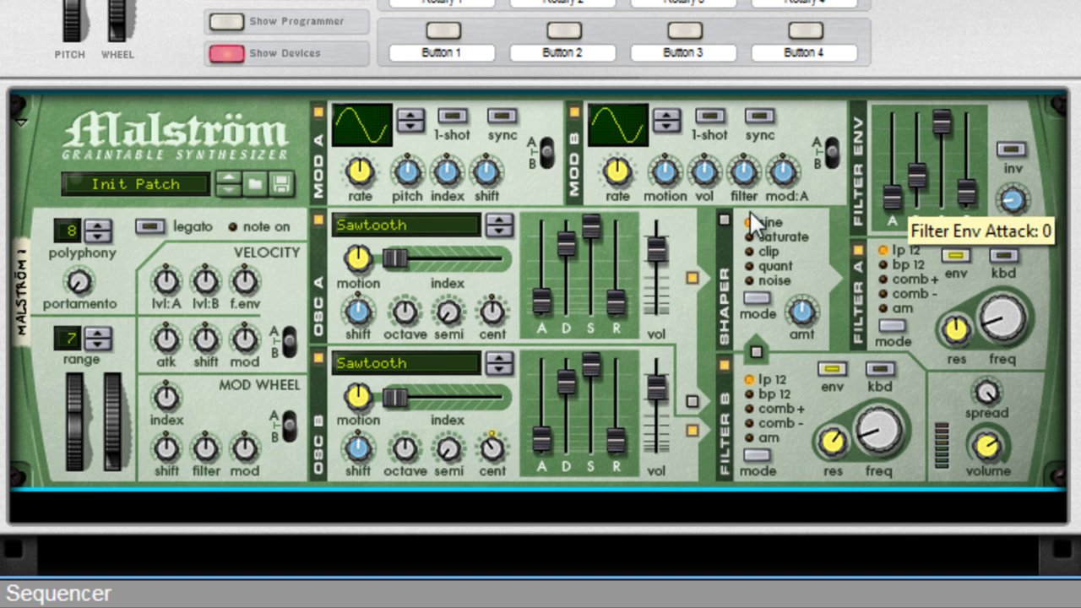
{"action": "left_click_drag", "start_coordinate": [244, 279], "coordinate": [247, 261]}
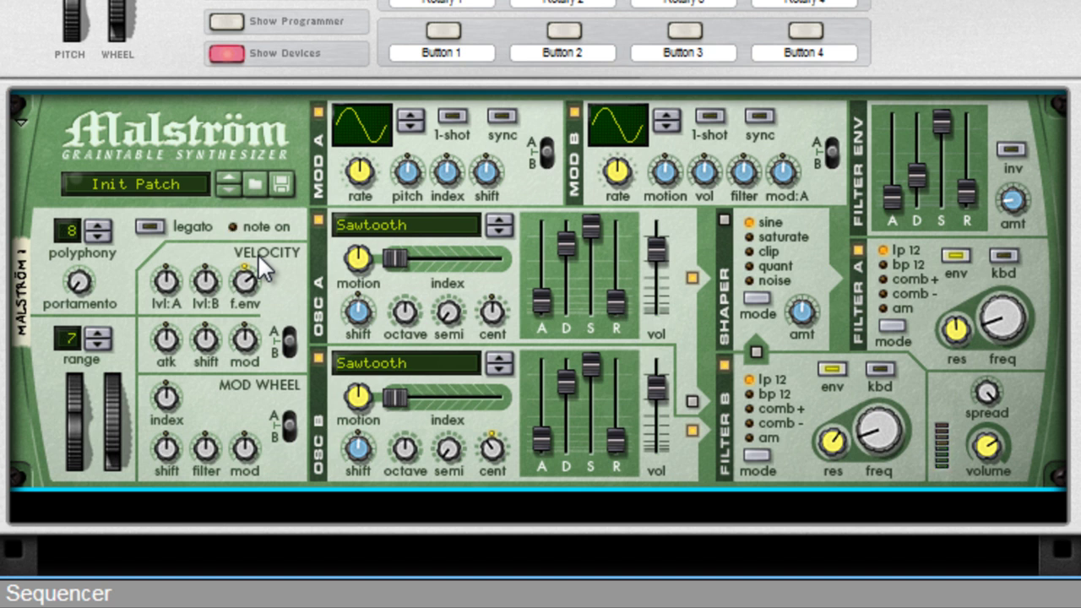
- Make Malström monophonic with polyphony 1, enable legato and add a small amount of portamento
{"action": "left_click_drag", "start_coordinate": [58, 235], "coordinate": [70, 285]}
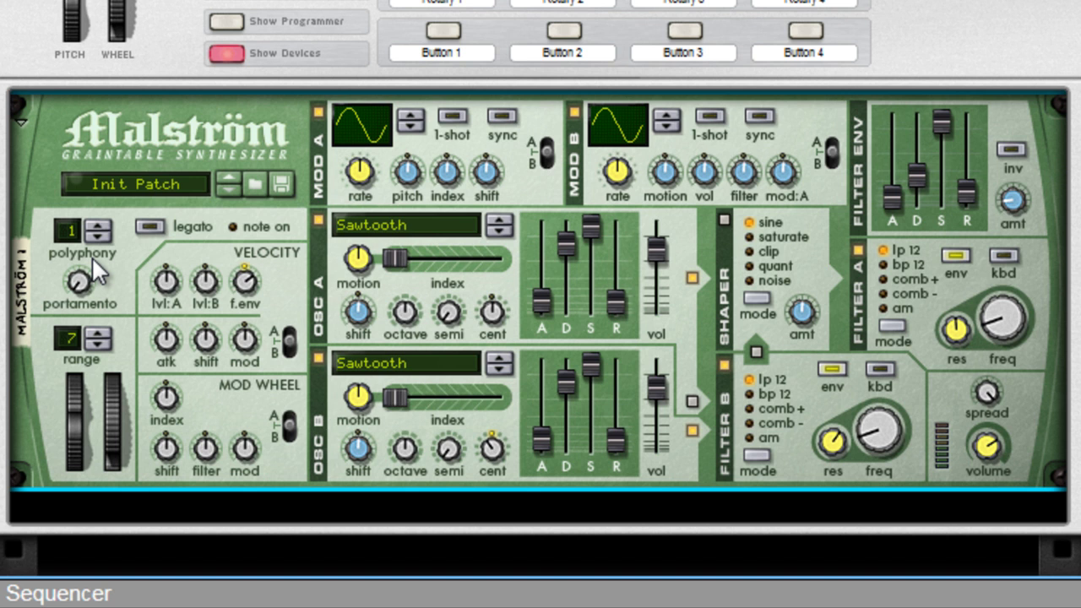
{"action": "left_click", "coordinate": [154, 228]}
{"action": "left_click_drag", "start_coordinate": [89, 282], "coordinate": [87, 259]}
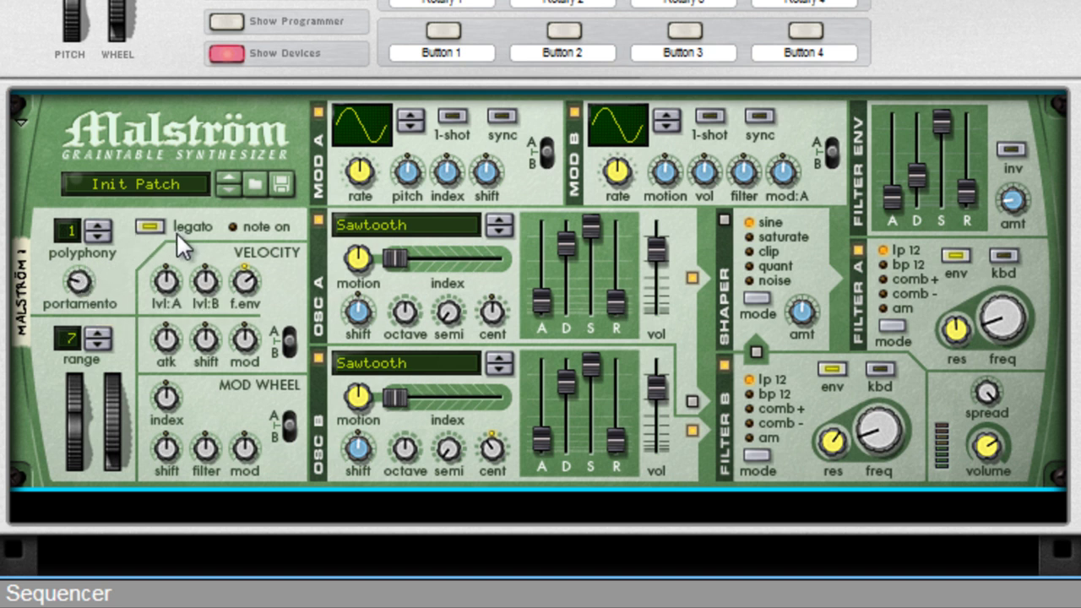
{"action": "left_click_drag", "start_coordinate": [79, 282], "coordinate": [78, 287]}
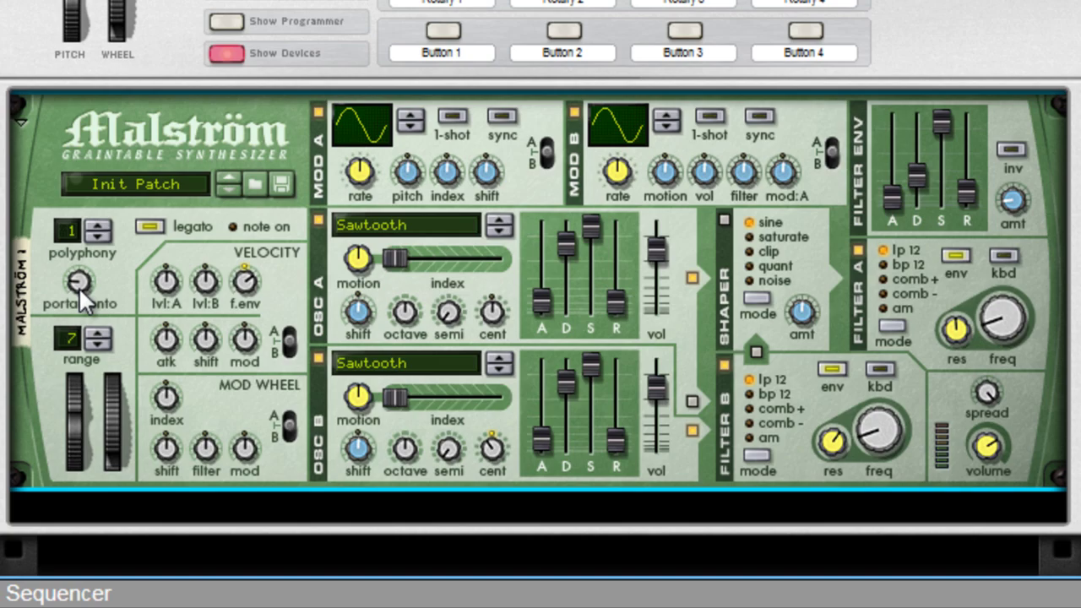
- Create a Matrix pattern sequencer directly below the Combinator
{"action": "scroll", "coordinate": [254, 422], "scroll_direction": "down", "scroll_amount": 3}
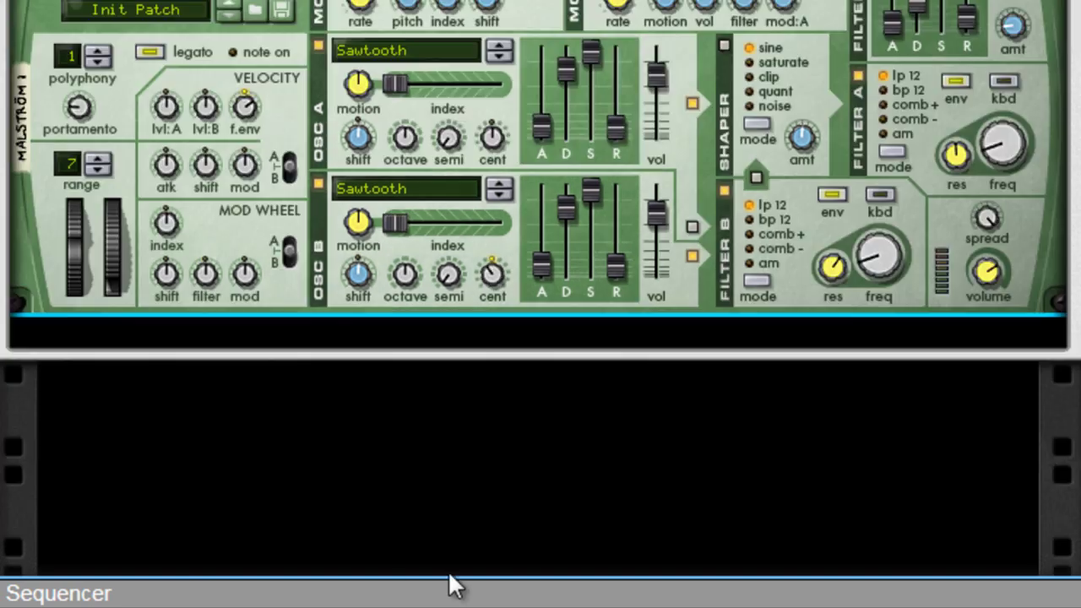
{"action": "right_click", "coordinate": [476, 447]}
{"action": "mouse_move", "coordinate": [560, 432]}
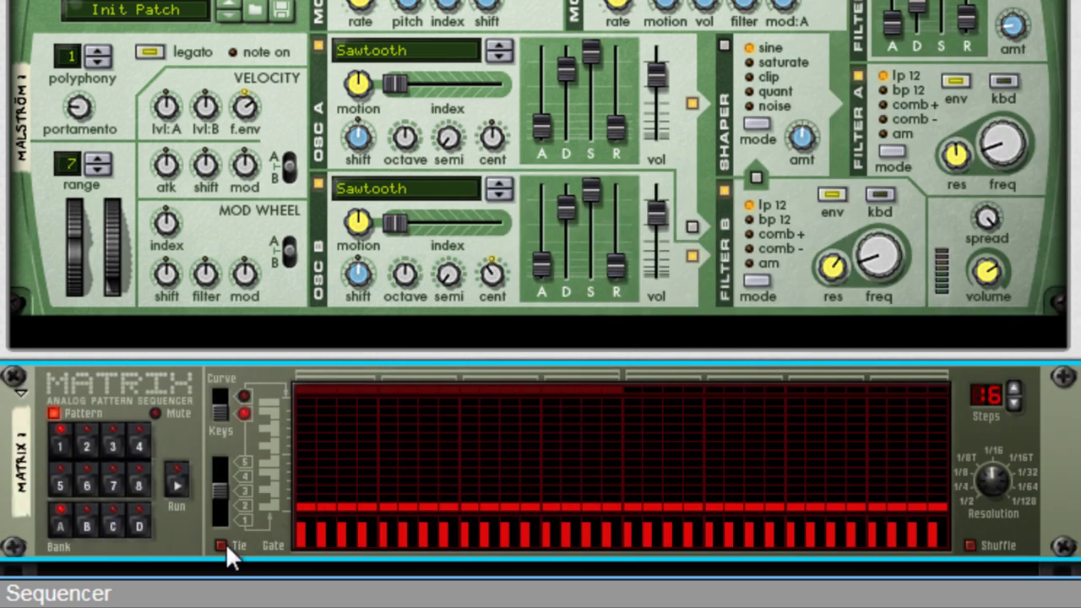
- Enable Tie in the Matrix, enter tied gates on steps 1, 4 and 7, and set the pattern length to 8 steps
{"action": "left_click", "coordinate": [223, 545]}
{"action": "left_click", "coordinate": [373, 534]}
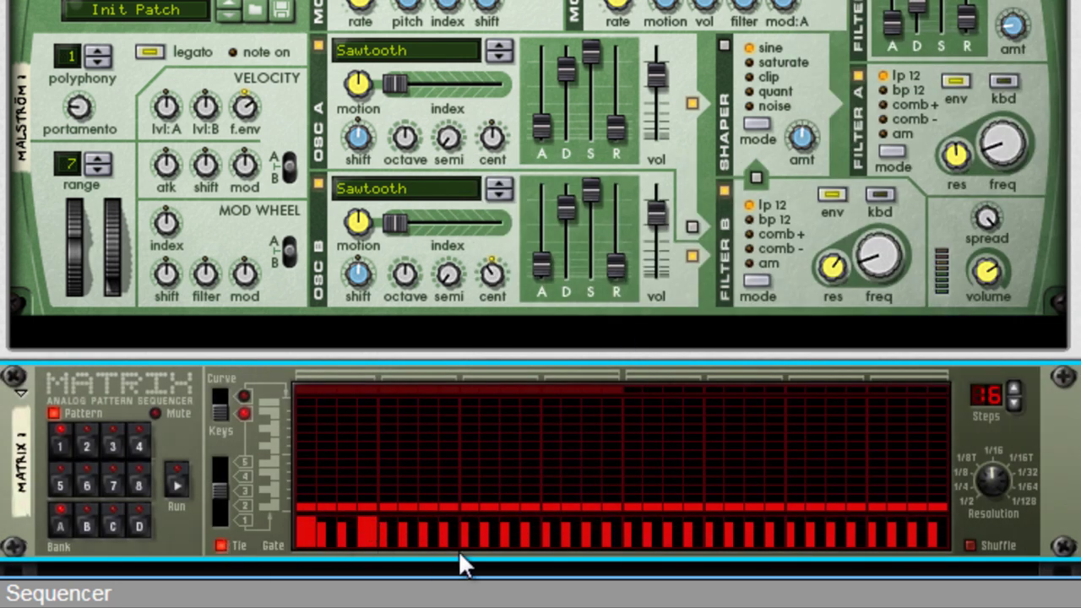
{"action": "left_click", "coordinate": [431, 532]}
{"action": "left_click_drag", "start_coordinate": [996, 406], "coordinate": [994, 423]}
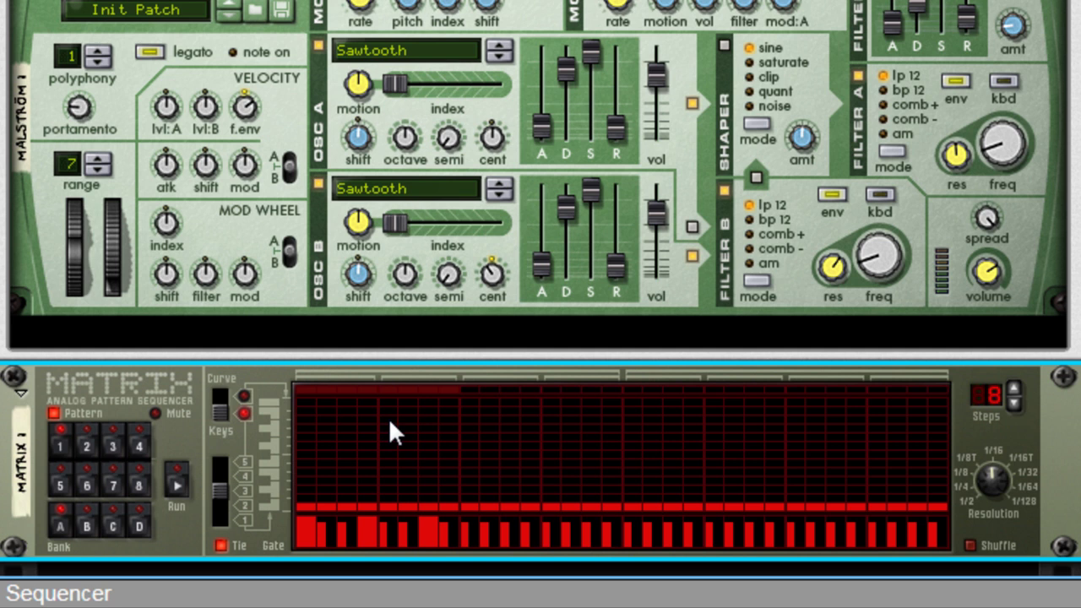
- Raise the notes on steps 4 and 7 to the top row of the key grid and audition the pattern
{"action": "left_click", "coordinate": [365, 403]}
{"action": "left_click", "coordinate": [426, 402]}
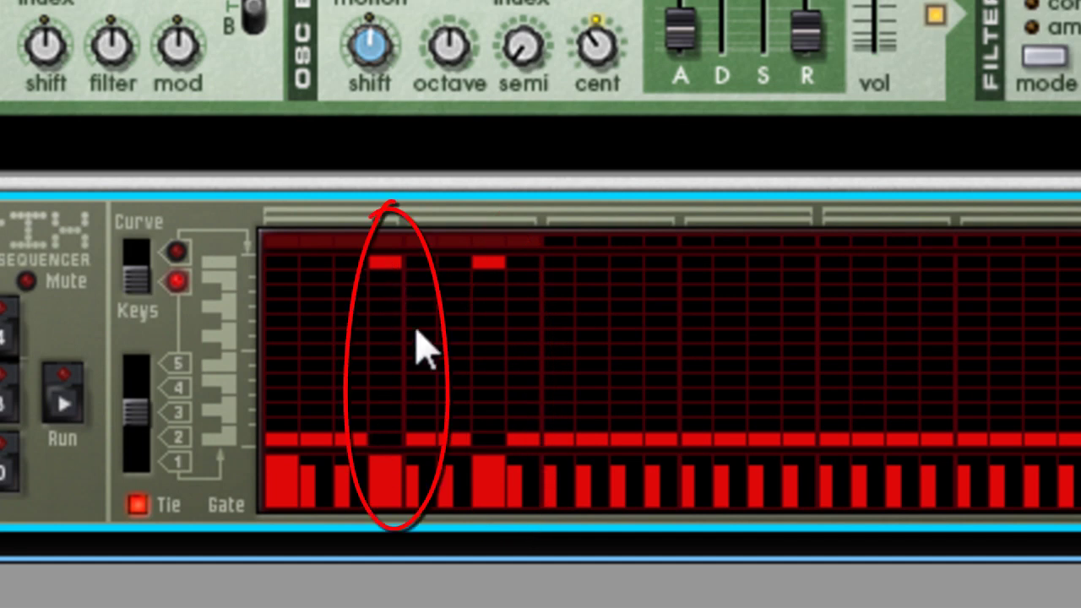
{"action": "left_click", "coordinate": [55, 414]}
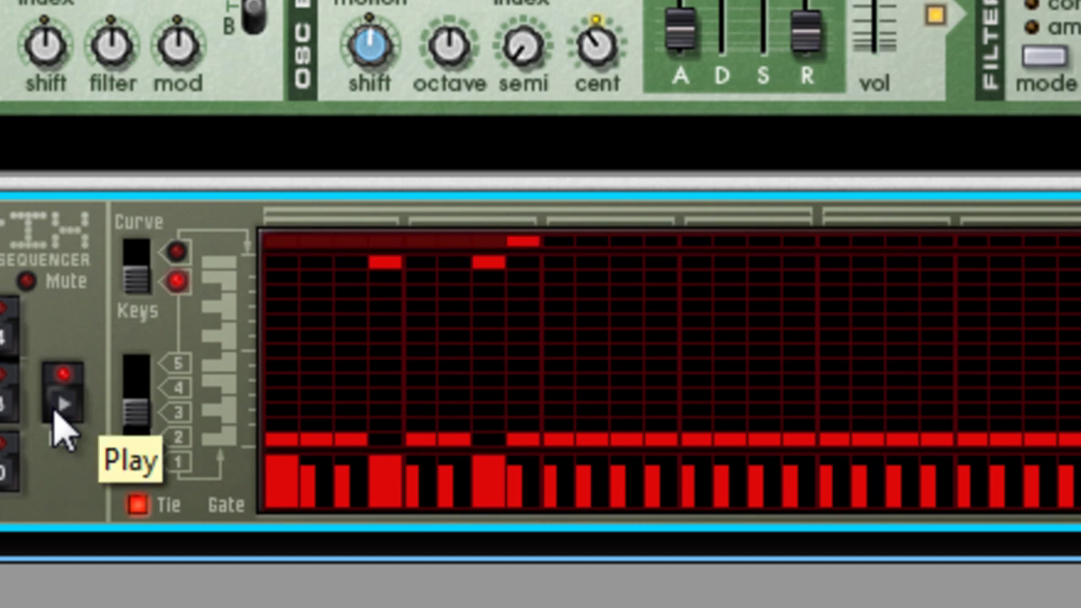
{"action": "left_click", "coordinate": [55, 412]}
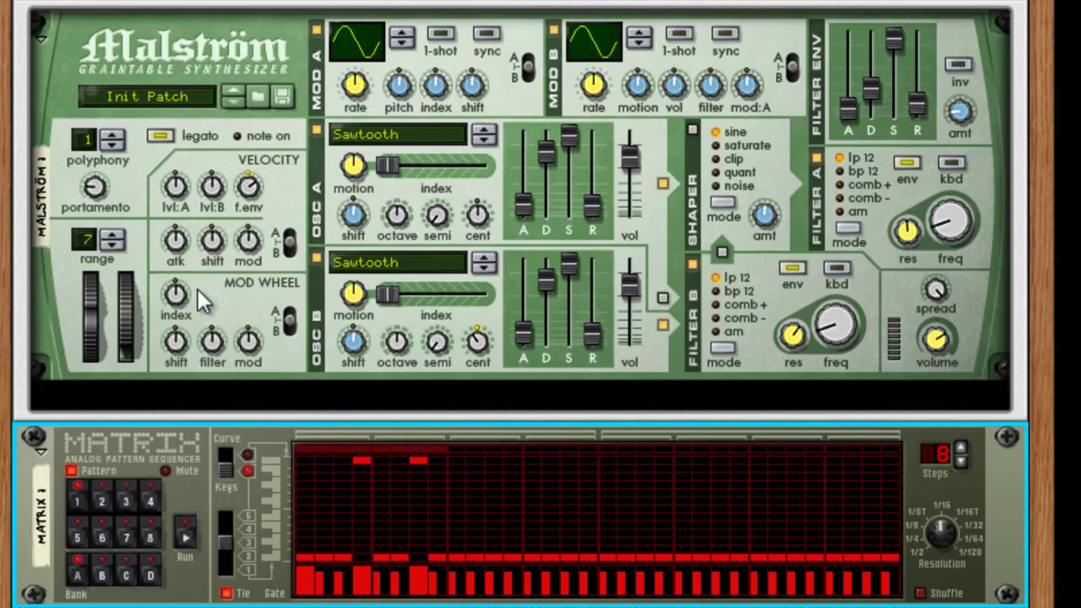
- Compare the running Matrix pattern with portamento at 0 and at 20, keep 20, and stop playback
{"action": "left_click", "coordinate": [102, 193]}
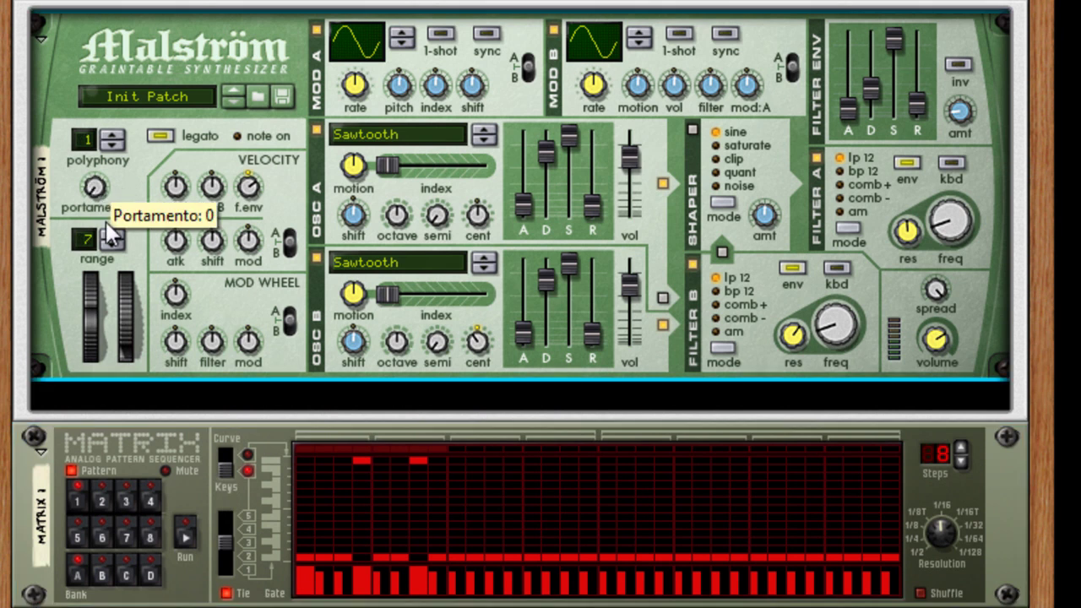
{"action": "left_click", "coordinate": [182, 537]}
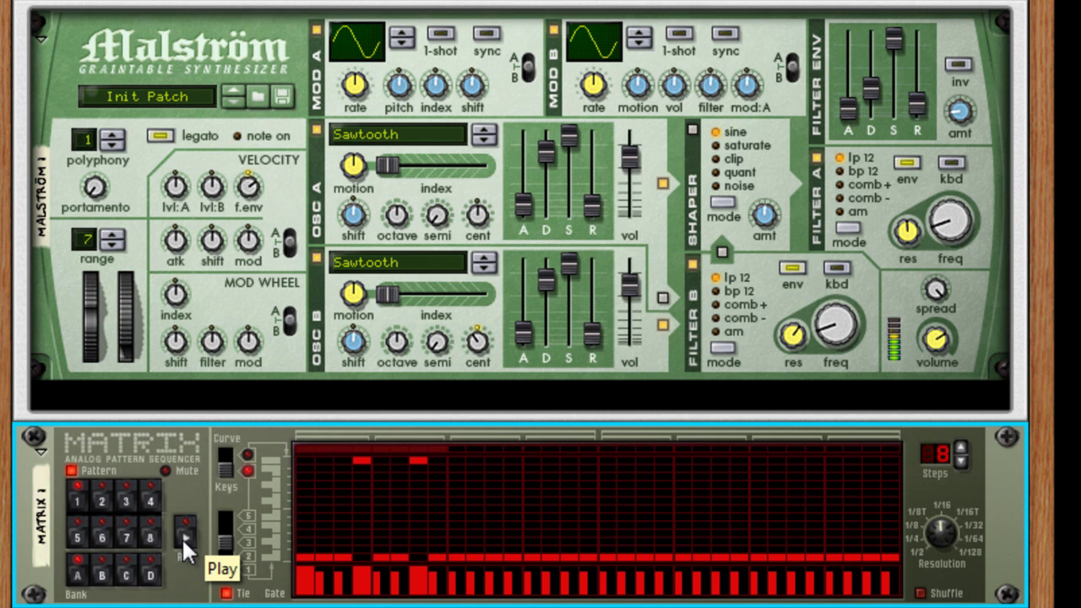
{"action": "mouse_move", "coordinate": [97, 181]}
{"action": "left_mouse_down"}
{"action": "mouse_move", "coordinate": [96, 130]}
{"action": "mouse_move", "coordinate": [93, 177]}
{"action": "left_mouse_up"}
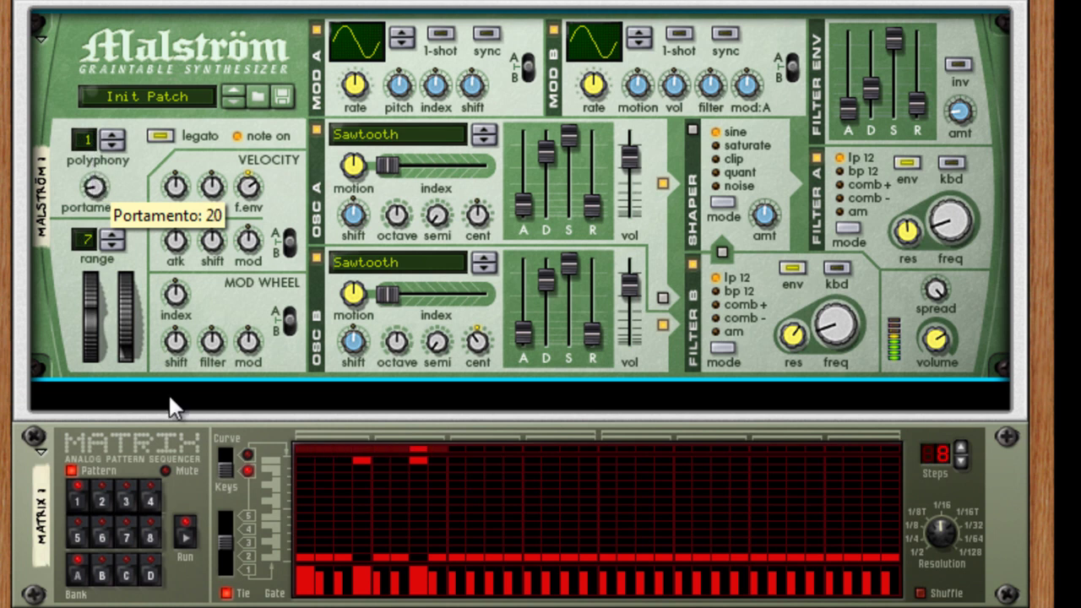
{"action": "left_click", "coordinate": [180, 534]}
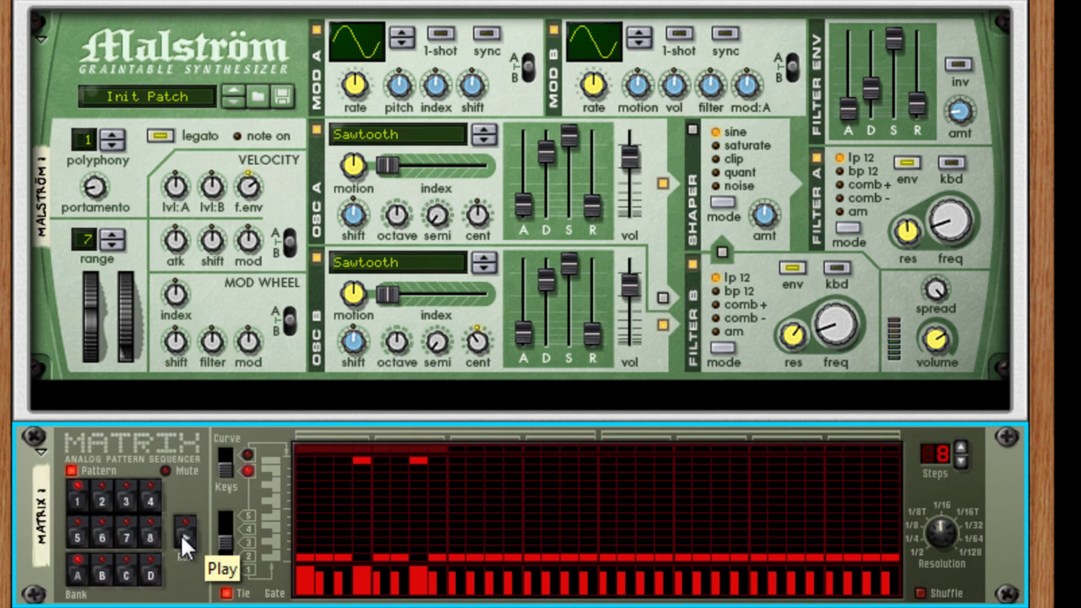
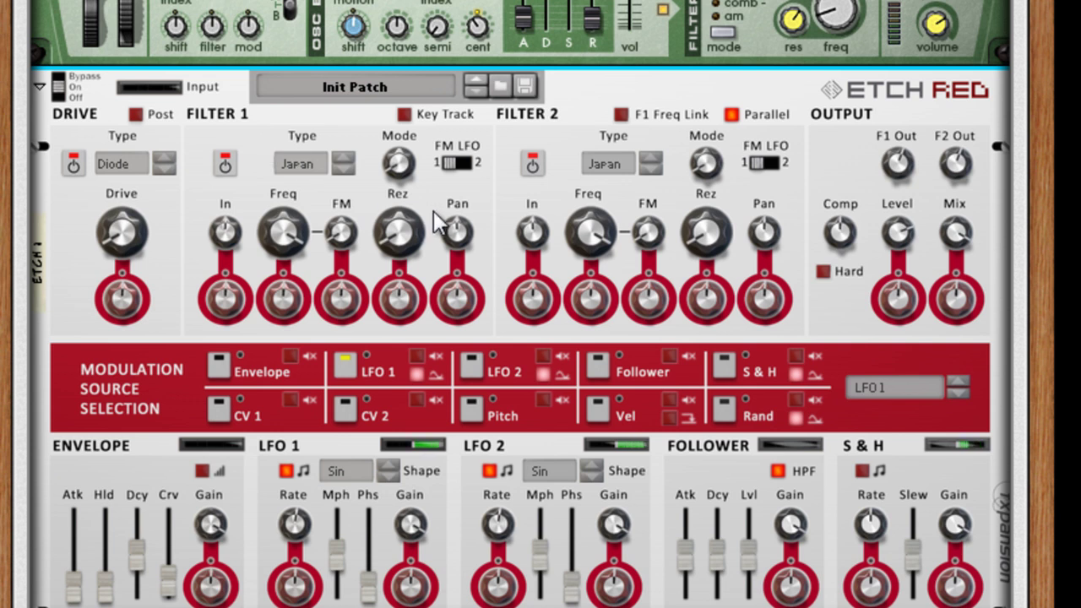
- Pan Etch Red's Filter 1 left and Filter 2 right, and lower the Filter 2 frequency
{"action": "left_click_drag", "start_coordinate": [459, 243], "coordinate": [456, 290]}
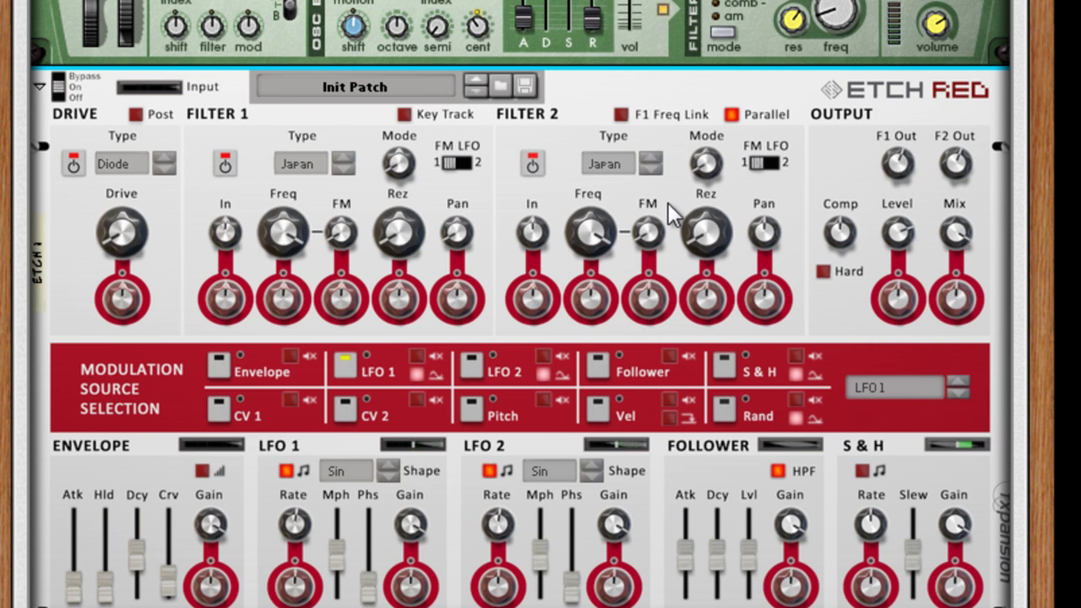
{"action": "left_click_drag", "start_coordinate": [771, 242], "coordinate": [771, 182]}
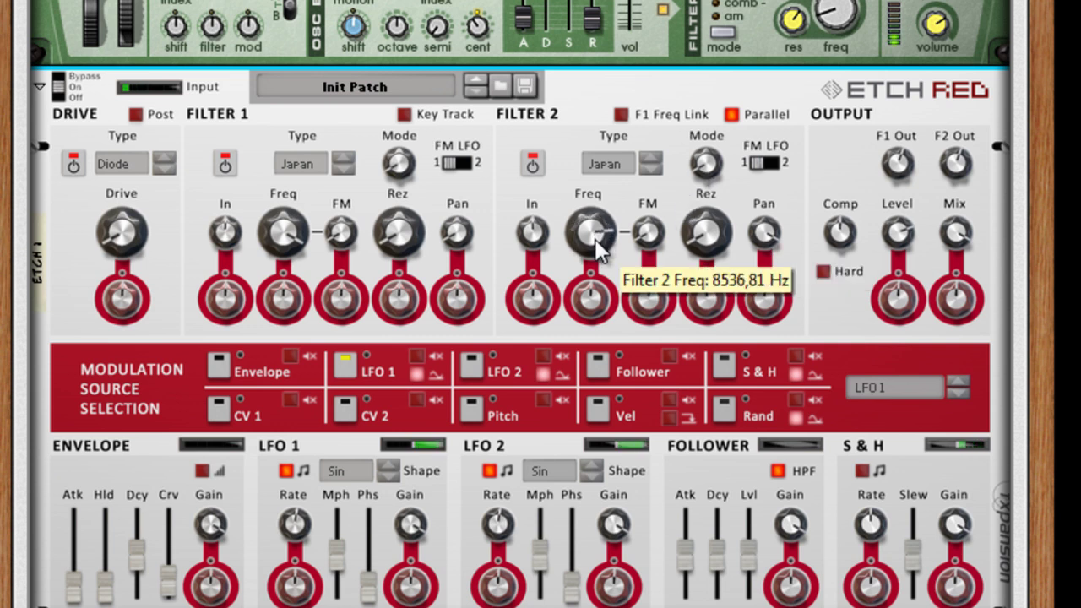
{"action": "left_click_drag", "start_coordinate": [591, 246], "coordinate": [591, 279]}
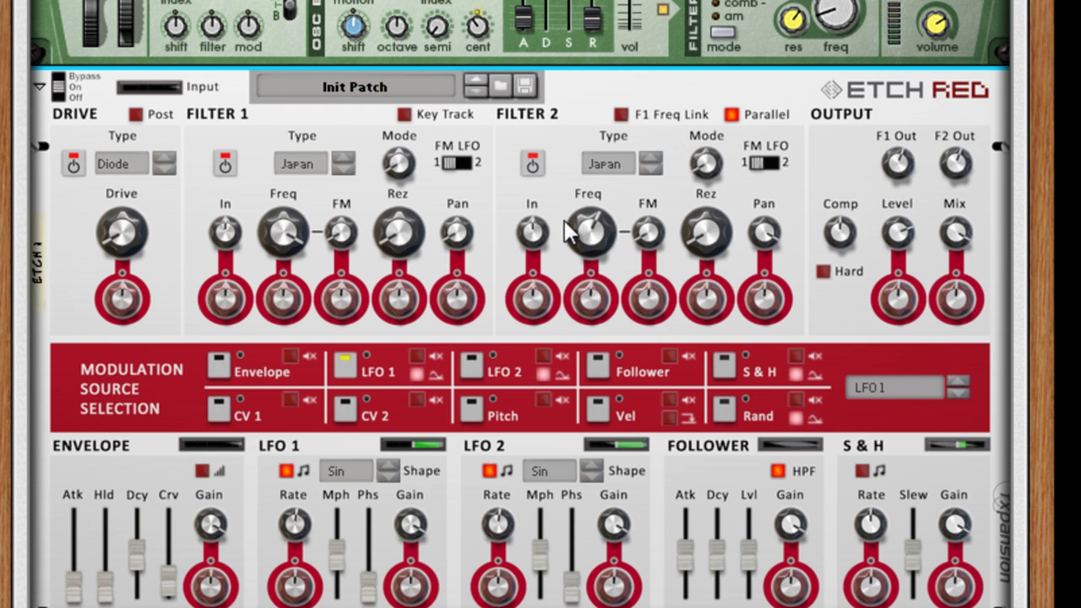
{"action": "mouse_move", "coordinate": [594, 241]}
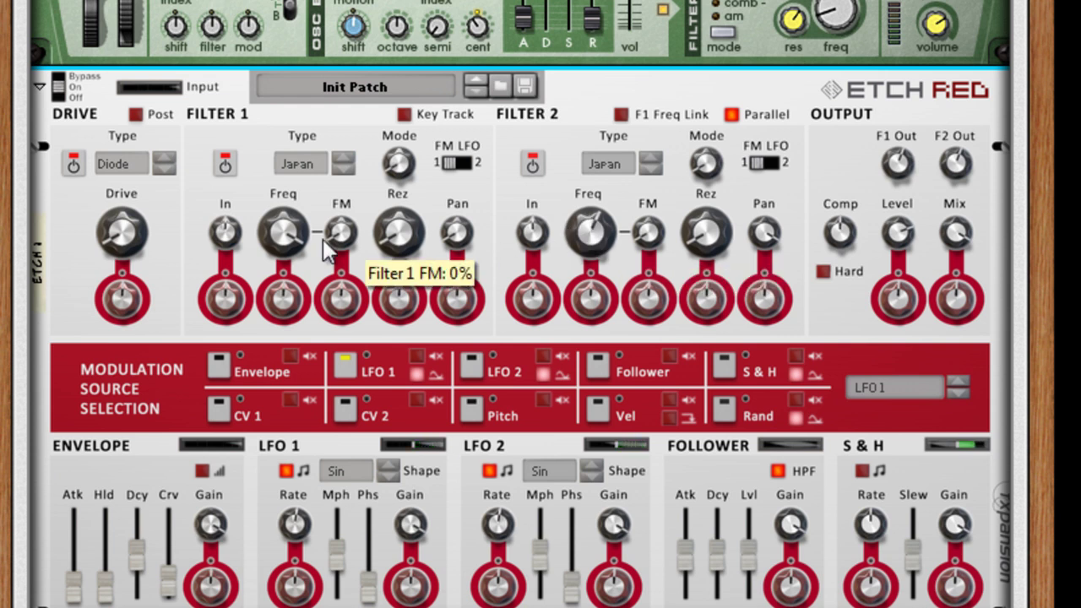
- Try Filter 2 FM at 45% and adjust the Filter 2 frequency to about 7483 Hz in Etch Red
{"action": "mouse_move", "coordinate": [297, 239]}
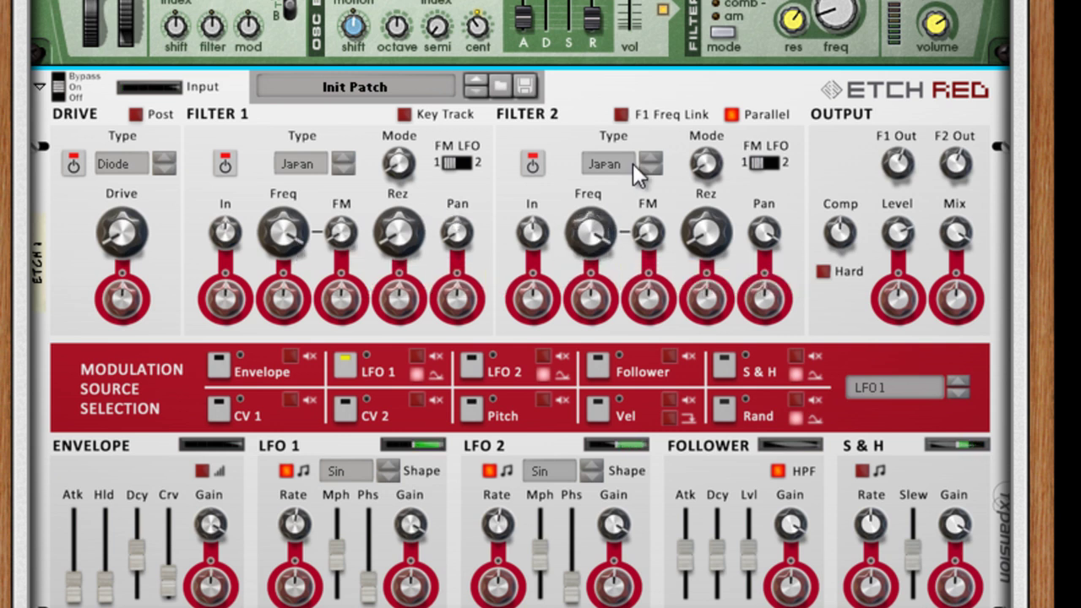
{"action": "scroll", "coordinate": [354, 185], "scroll_direction": "up", "scroll_amount": 3}
{"action": "scroll", "coordinate": [354, 237], "scroll_direction": "up", "scroll_amount": 5}
{"action": "scroll", "coordinate": [354, 237], "scroll_direction": "down", "scroll_amount": 3}
{"action": "scroll", "coordinate": [651, 212], "scroll_direction": "up", "scroll_amount": 3}
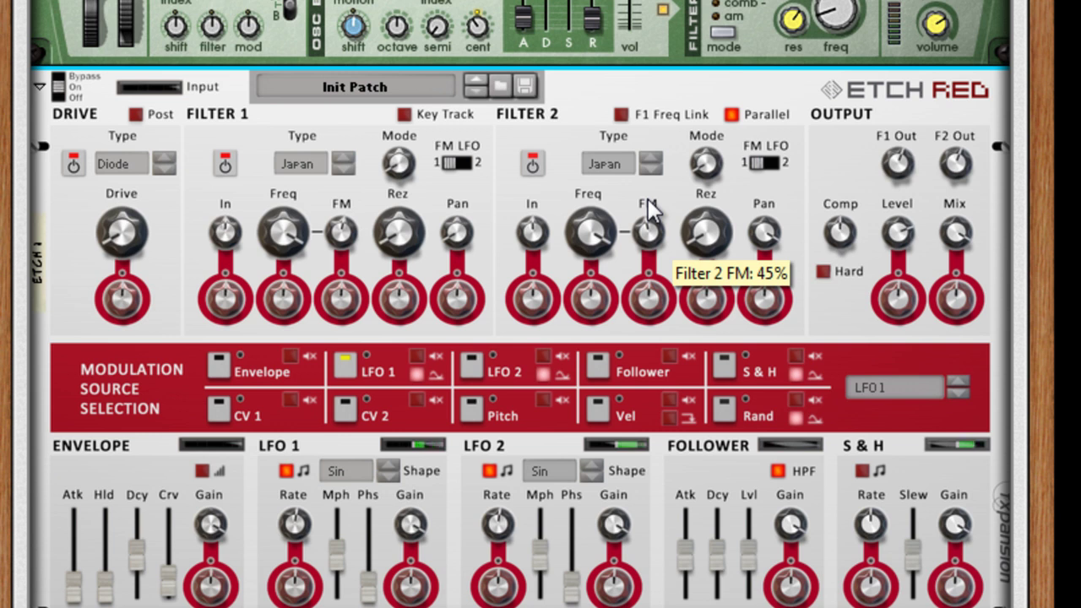
{"action": "scroll", "coordinate": [596, 244], "scroll_direction": "down", "scroll_amount": 5}
{"action": "scroll", "coordinate": [595, 258], "scroll_direction": "down", "scroll_amount": 1}
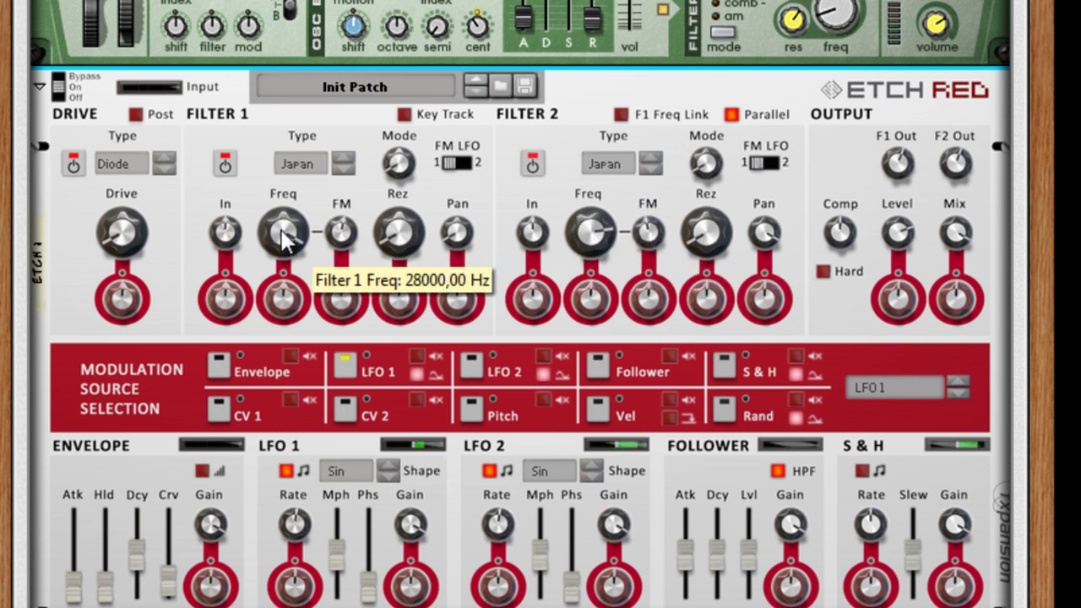
- Raise the resonance of Etch Red's Filter 1 and set the Filter 2 resonance to 66%
{"action": "left_click_drag", "start_coordinate": [414, 238], "coordinate": [438, 170]}
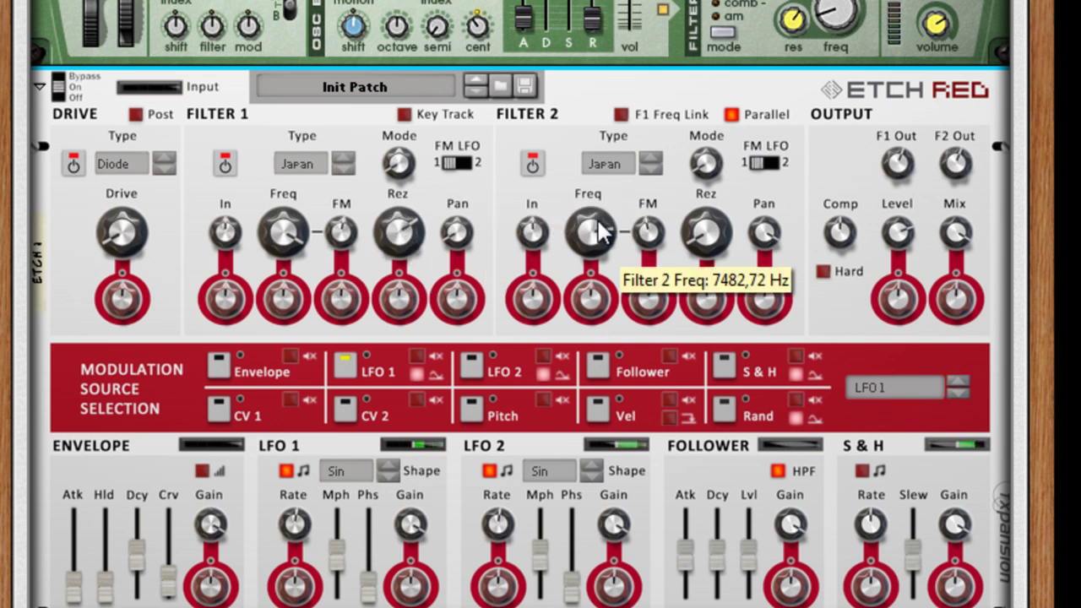
{"action": "left_click_drag", "start_coordinate": [704, 241], "coordinate": [716, 219]}
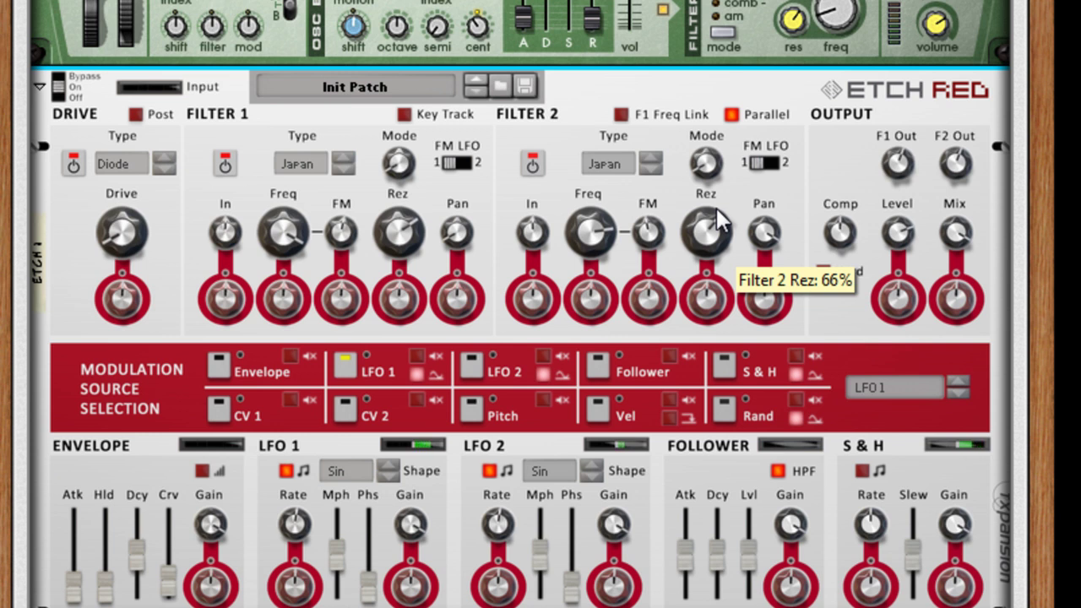
{"action": "mouse_move", "coordinate": [770, 40]}
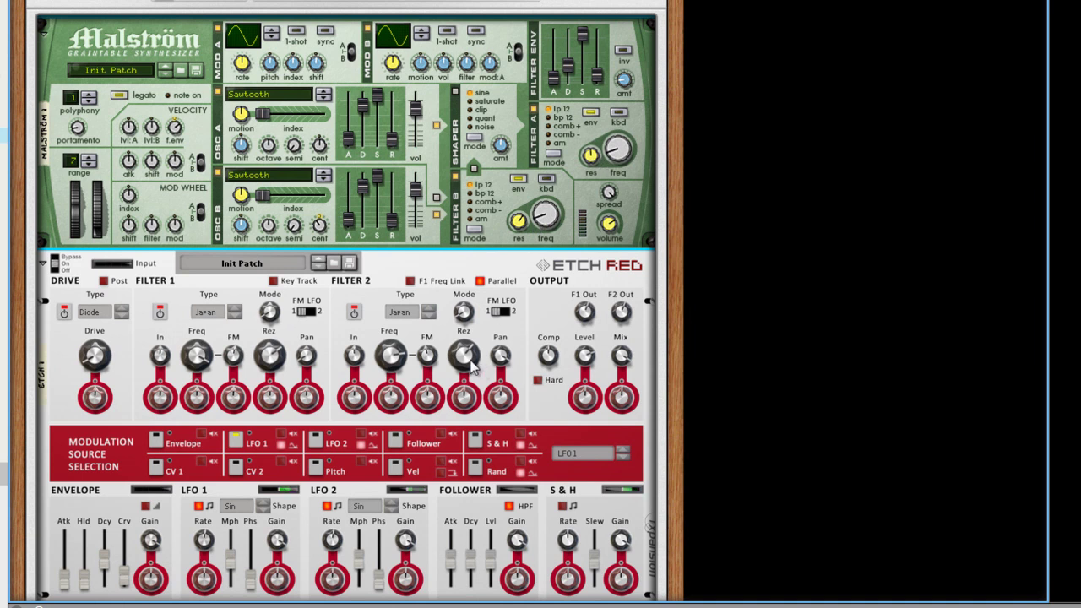
{"action": "mouse_move", "coordinate": [278, 369]}
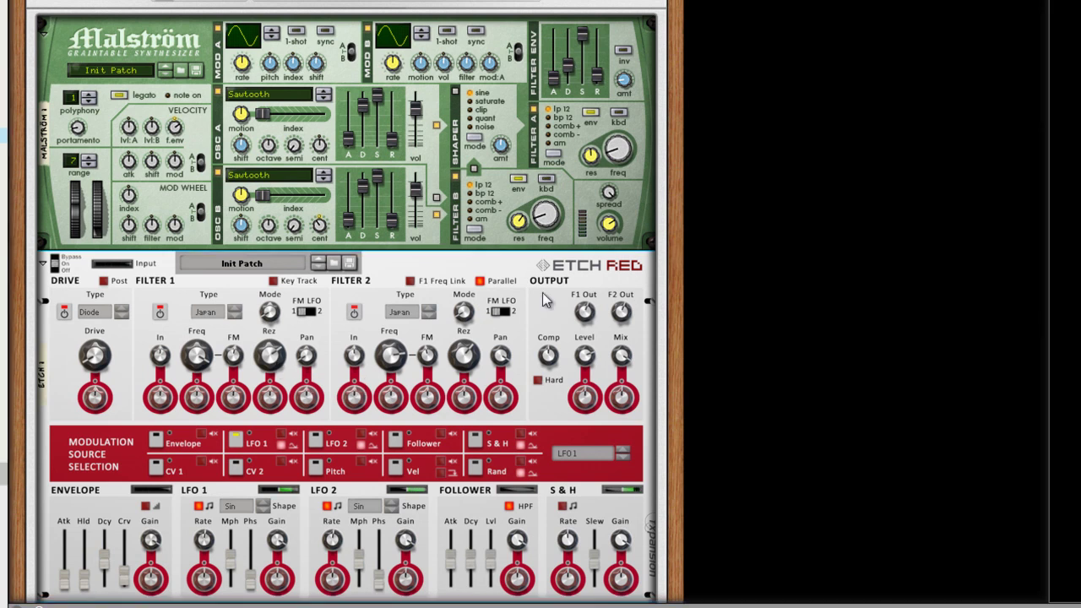
- Add a Scream 4 distortion unit below Etch Red and duplicate it
{"action": "scroll", "coordinate": [794, 371], "scroll_direction": "down", "scroll_amount": 4}
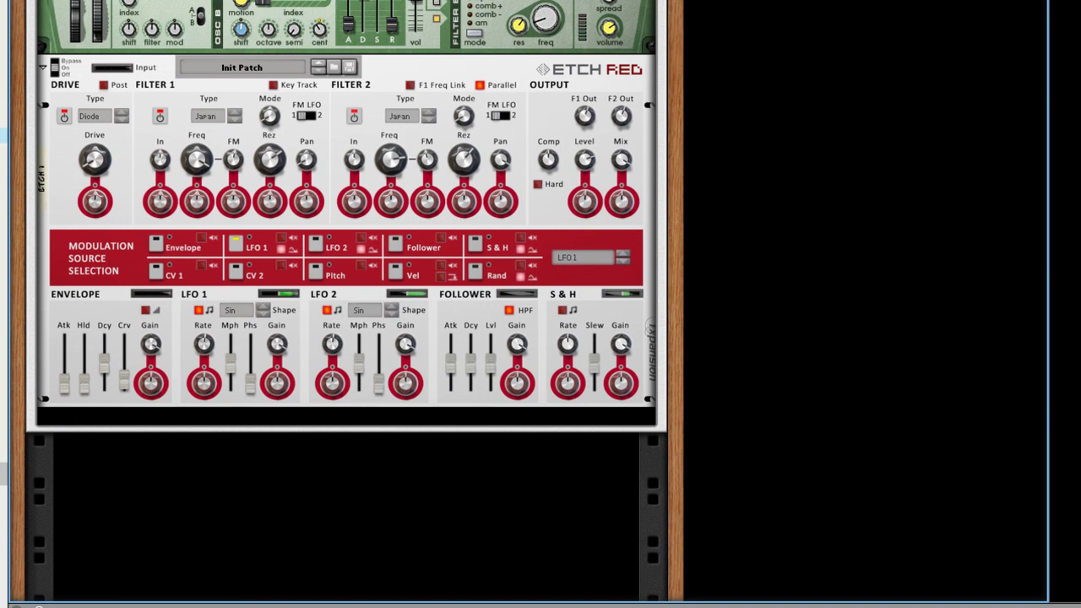
{"action": "left_click_drag", "start_coordinate": [9, 190], "coordinate": [198, 411]}
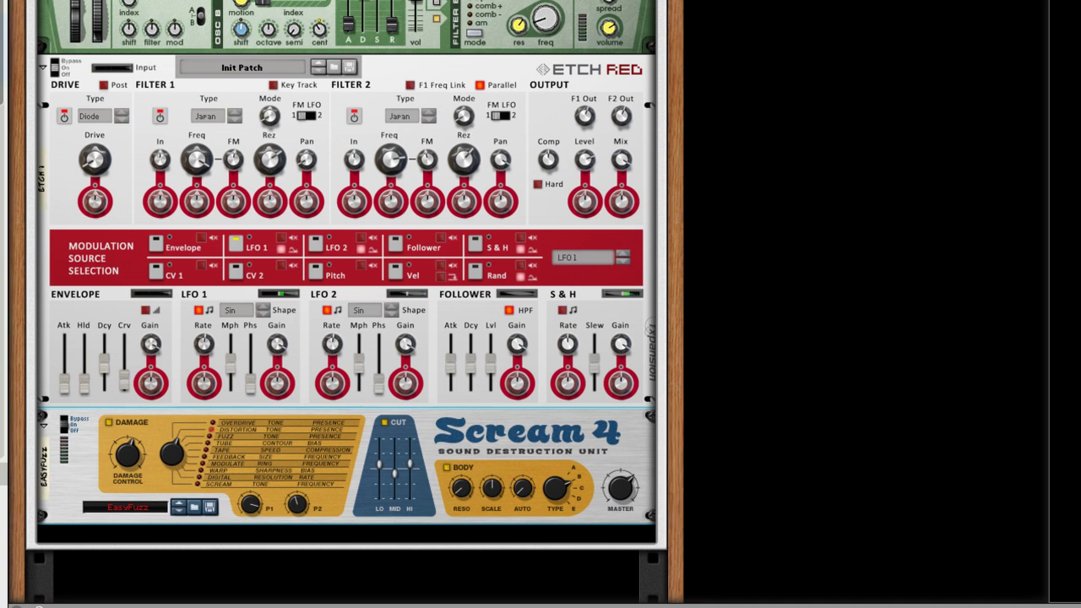
{"action": "key", "text": "ctrl+d"}
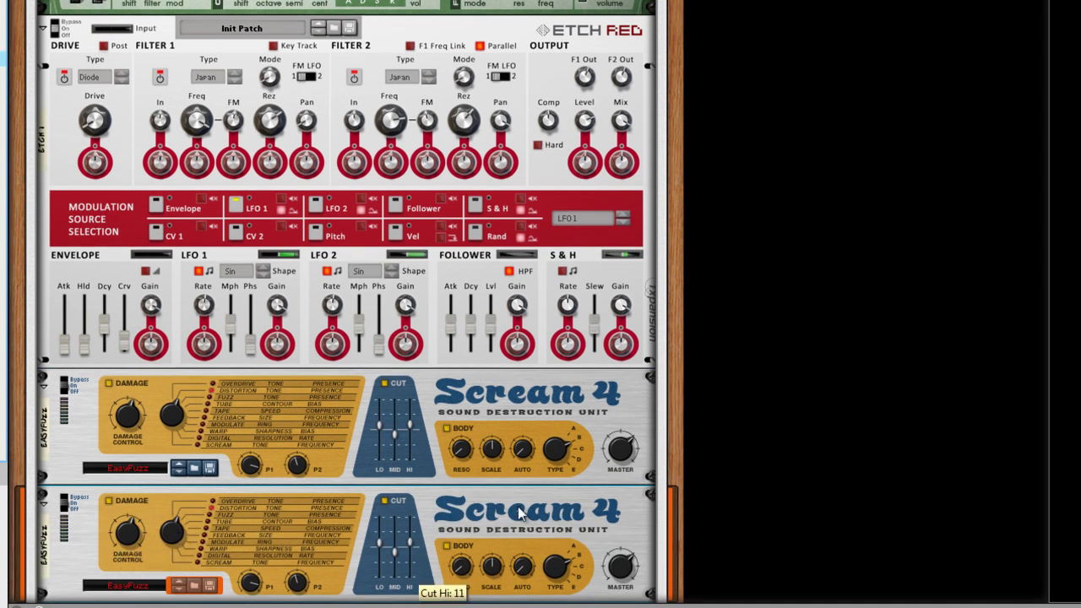
- Reset both Scream 4 devices to their initial patch
{"action": "right_click", "coordinate": [505, 418]}
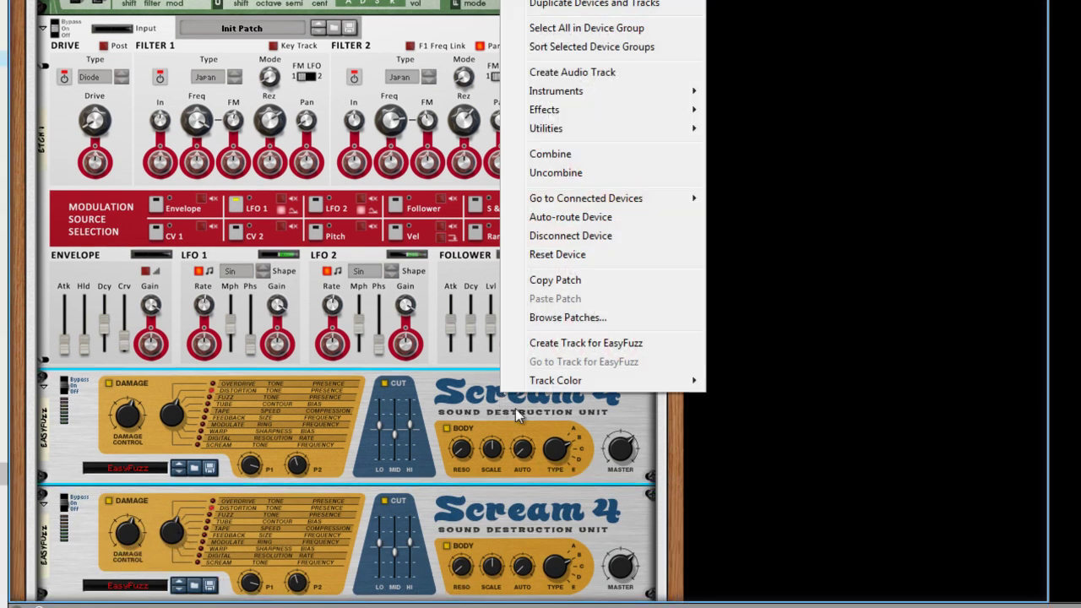
{"action": "left_click", "coordinate": [550, 252]}
{"action": "right_click", "coordinate": [524, 505]}
{"action": "mouse_move", "coordinate": [535, 319]}
{"action": "left_click", "coordinate": [559, 368]}
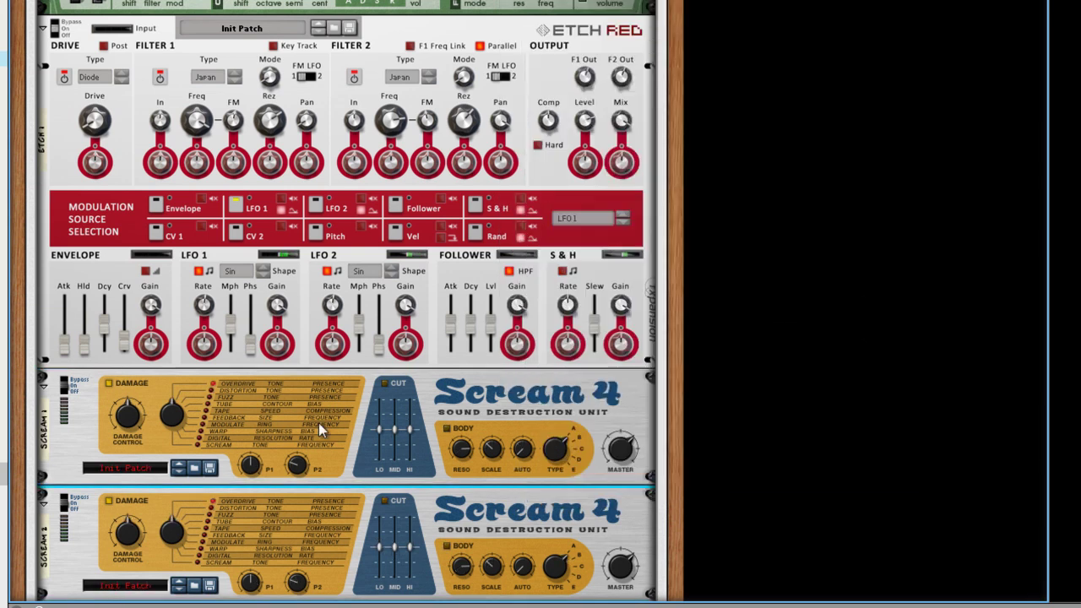
- Set both Scream 4 units to the Distortion type, raise P2, and lower P1 to about 40 on each
{"action": "left_click", "coordinate": [217, 390]}
{"action": "left_click", "coordinate": [211, 510]}
{"action": "left_click", "coordinate": [306, 473]}
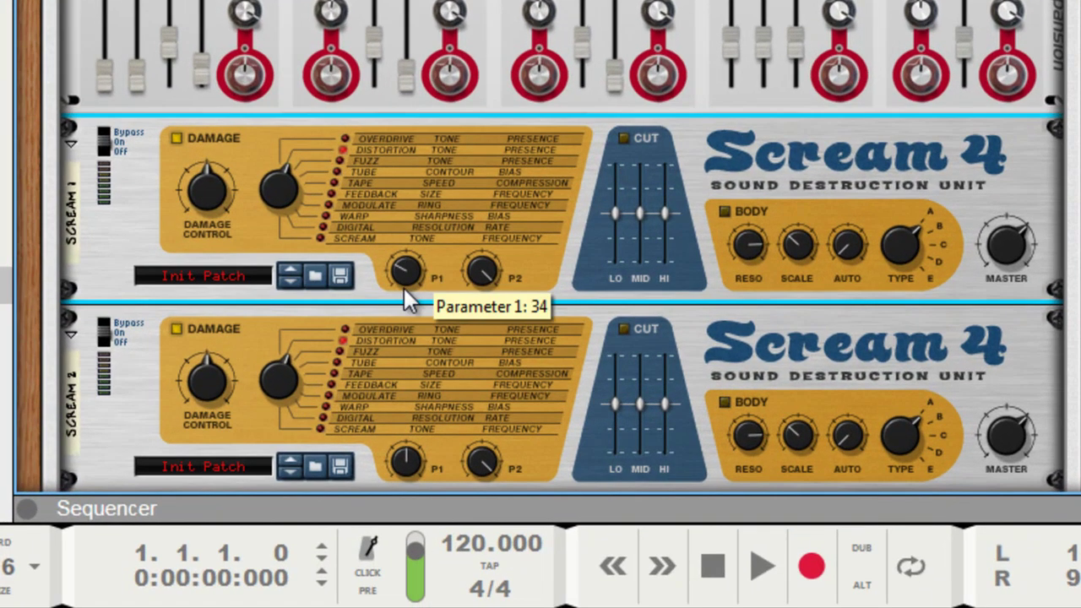
{"action": "left_click_drag", "start_coordinate": [404, 288], "coordinate": [403, 281]}
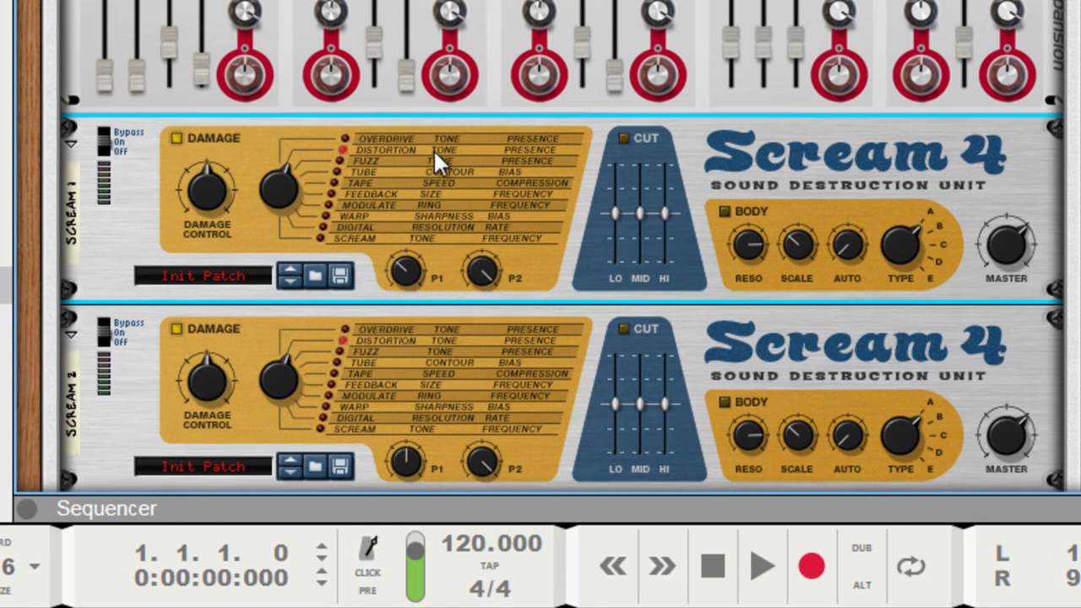
{"action": "left_click_drag", "start_coordinate": [398, 462], "coordinate": [401, 478]}
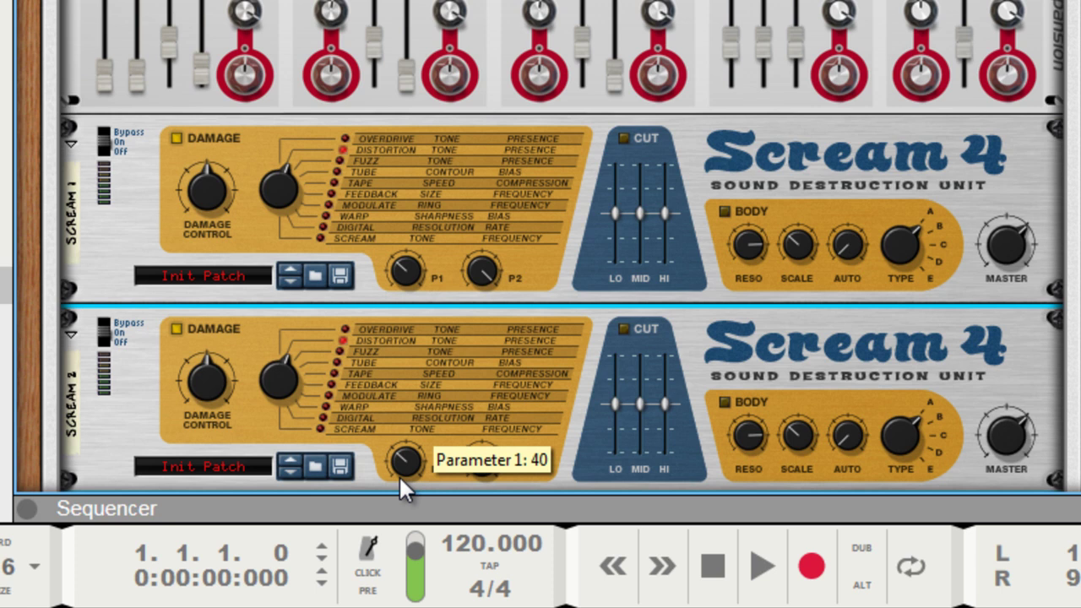
- Flip the rack to its back and create a Spider Audio Merger & Splitter between Etch Red and the first Scream 4
{"action": "key", "text": "Tab"}
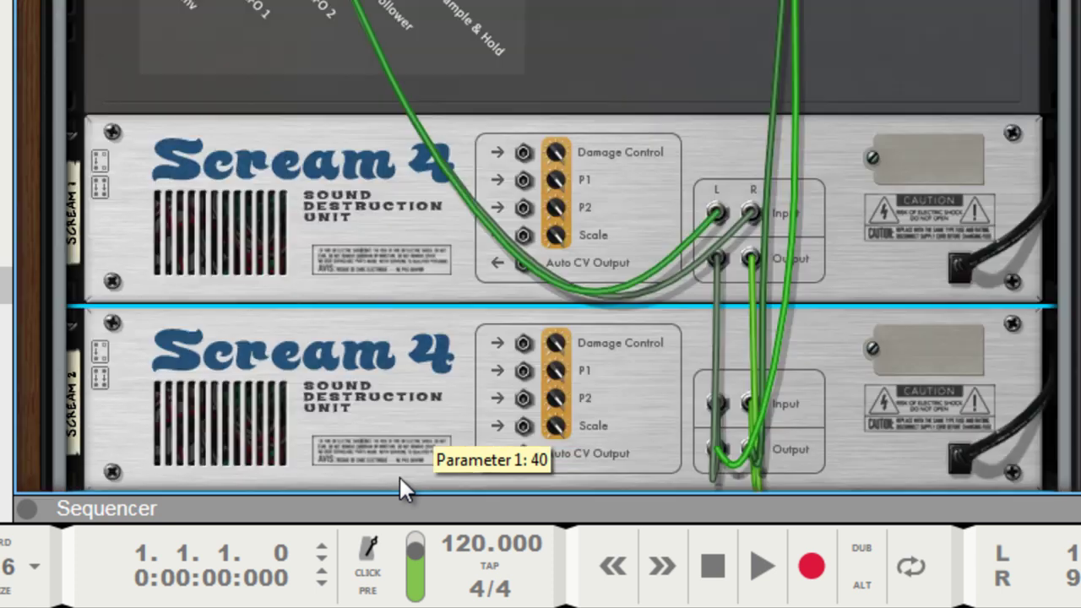
{"action": "scroll", "coordinate": [863, 553], "scroll_direction": "up", "scroll_amount": 10}
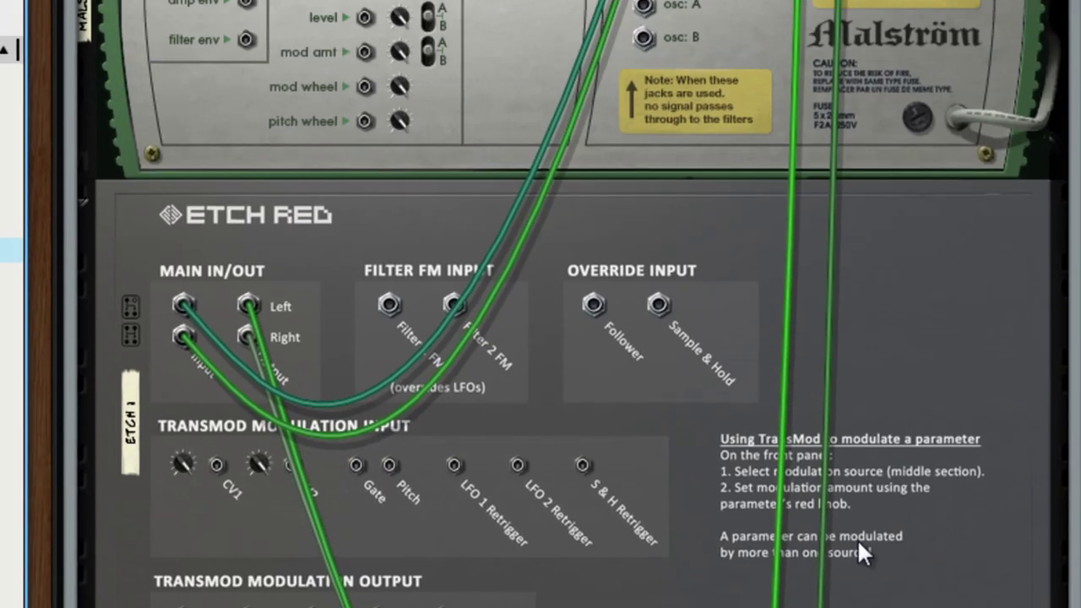
{"action": "scroll", "coordinate": [861, 548], "scroll_direction": "down", "scroll_amount": 10}
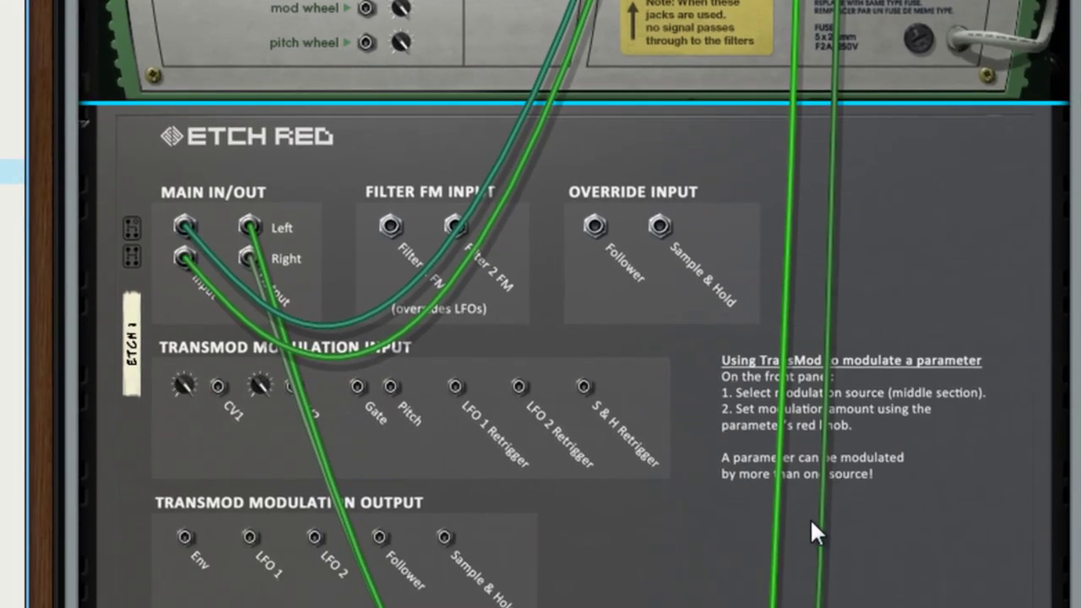
{"action": "left_click", "coordinate": [852, 470]}
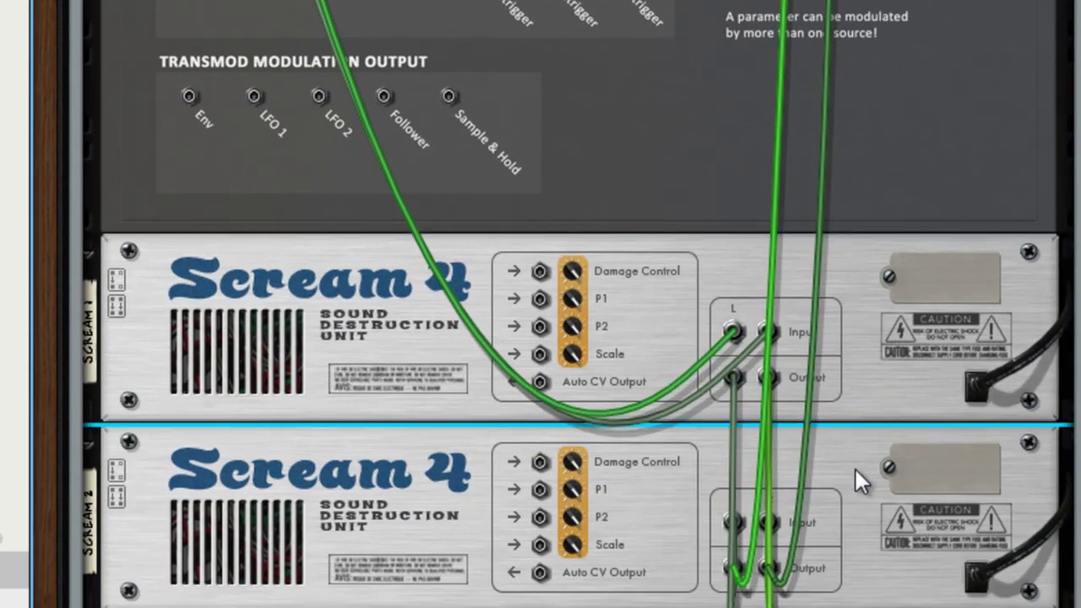
{"action": "left_click", "coordinate": [675, 218]}
{"action": "right_click", "coordinate": [705, 159]}
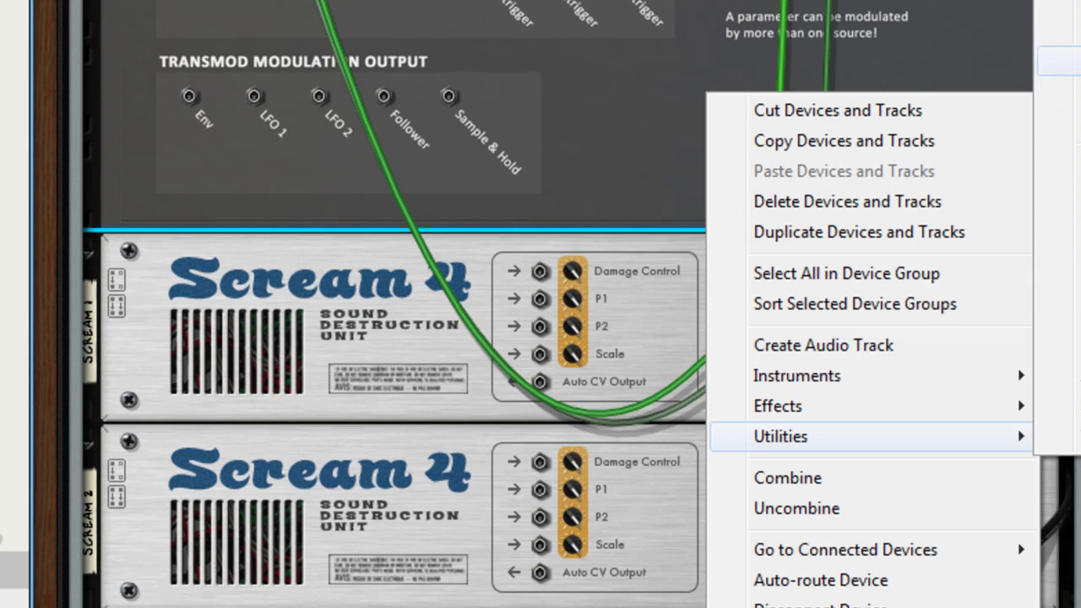
{"action": "left_click", "coordinate": [1058, 64]}
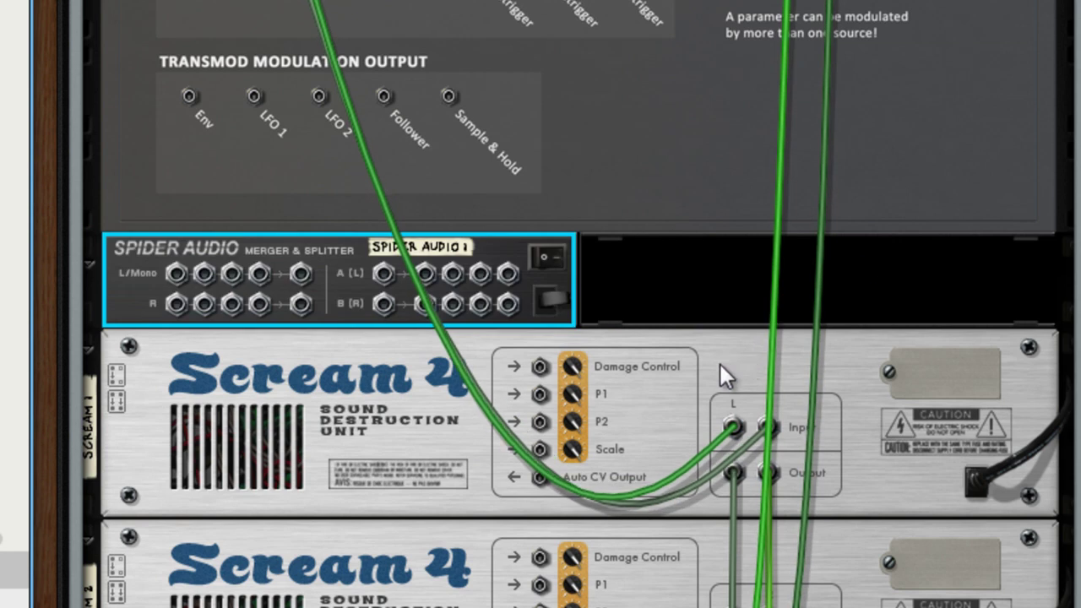
- Remove the automatic cables on both Scream 4 units and connect Etch Red's main outputs to Spider Audio's splitter inputs
{"action": "left_click_drag", "start_coordinate": [736, 427], "coordinate": [717, 338]}
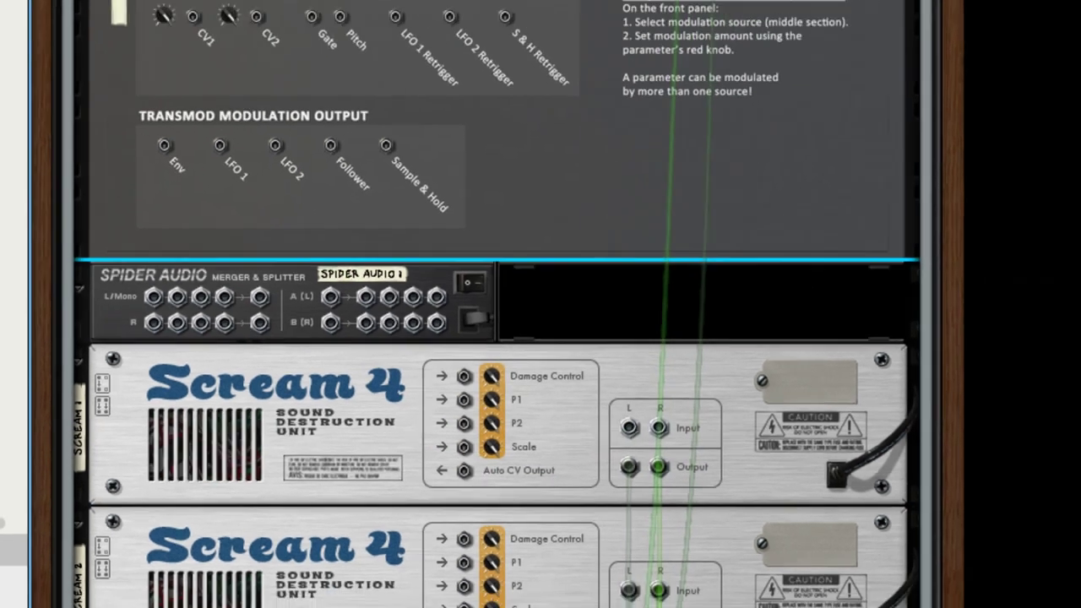
{"action": "mouse_move", "coordinate": [256, 0]}
{"action": "left_mouse_down"}
{"action": "mouse_move", "coordinate": [384, 237]}
{"action": "mouse_move", "coordinate": [396, 290]}
{"action": "left_mouse_up"}
{"action": "left_click_drag", "start_coordinate": [224, 356], "coordinate": [222, 363]}
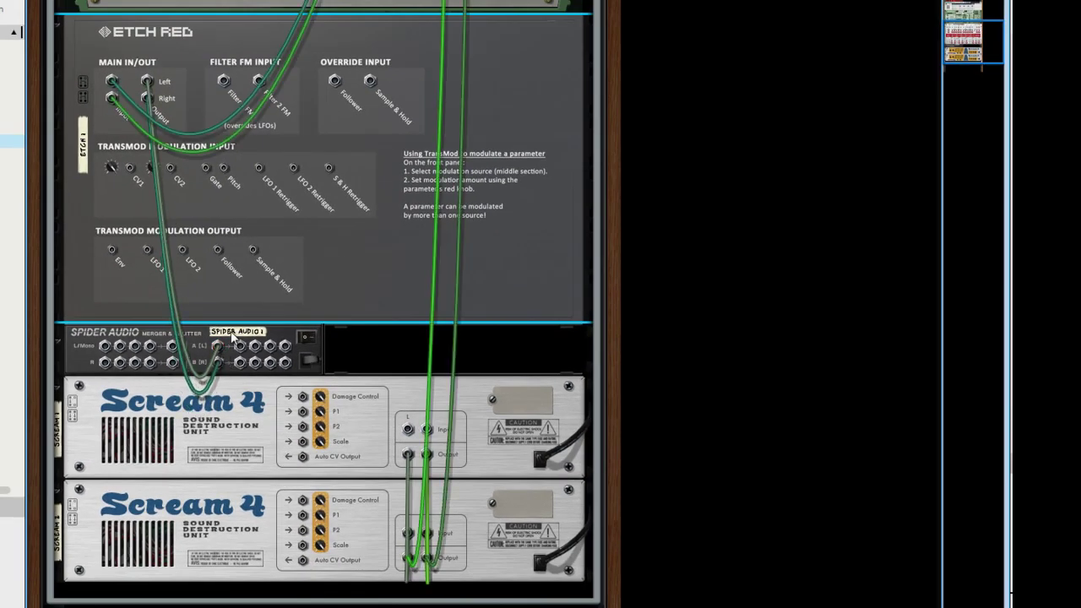
{"action": "left_click", "coordinate": [409, 486]}
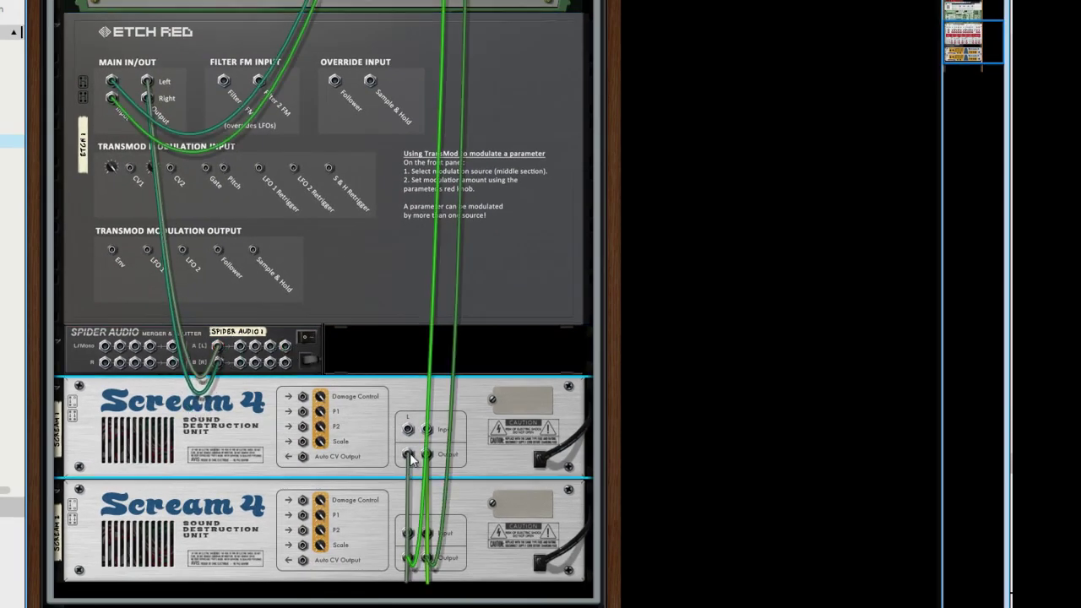
{"action": "left_click_drag", "start_coordinate": [406, 558], "coordinate": [397, 501]}
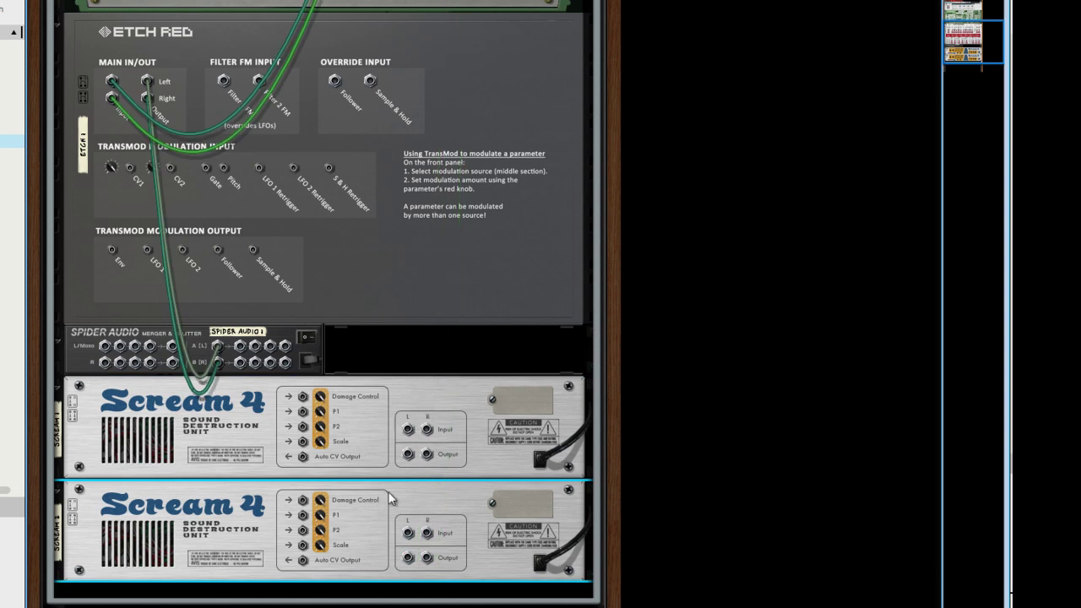
- Connect Spider Audio's first split output pair to the first Scream 4's inputs and rename that device Left
{"action": "left_click_drag", "start_coordinate": [240, 349], "coordinate": [403, 428]}
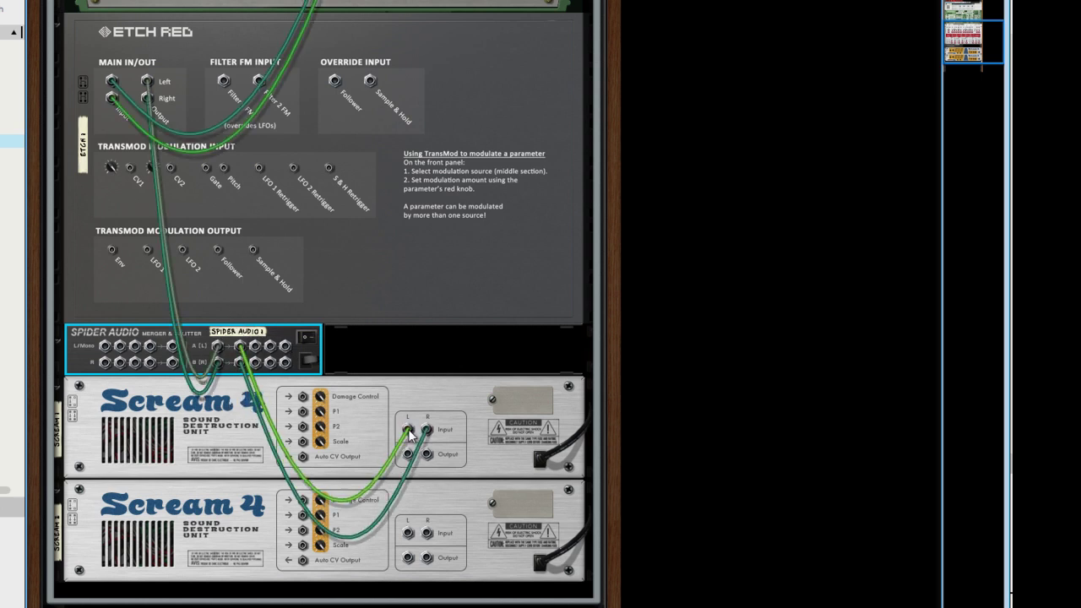
{"action": "double_click", "coordinate": [57, 439]}
{"action": "key", "text": "BackSpace"}
{"action": "type", "text": "left"}
{"action": "key", "text": "Return"}
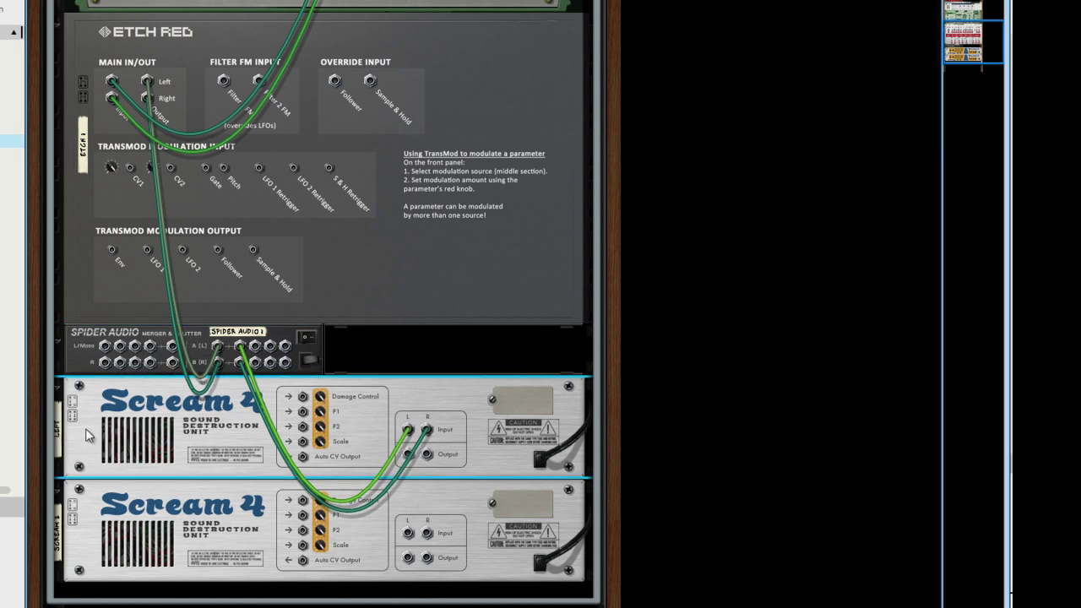
- Connect Spider Audio's second split output pair to the second Scream 4's inputs and rename that device Right
{"action": "left_click_drag", "start_coordinate": [255, 346], "coordinate": [408, 557]}
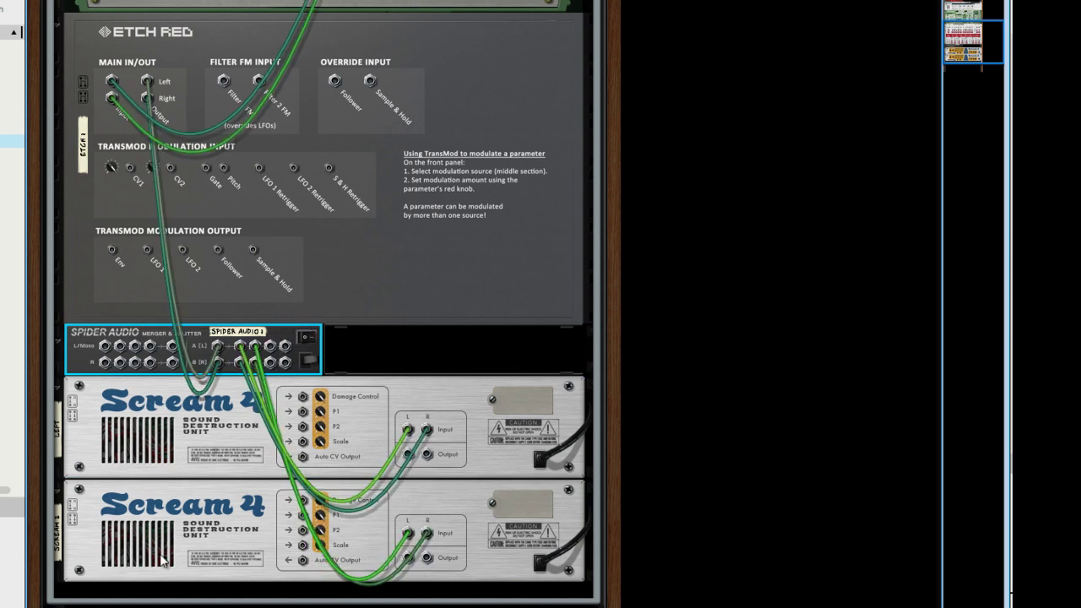
{"action": "left_click", "coordinate": [57, 549]}
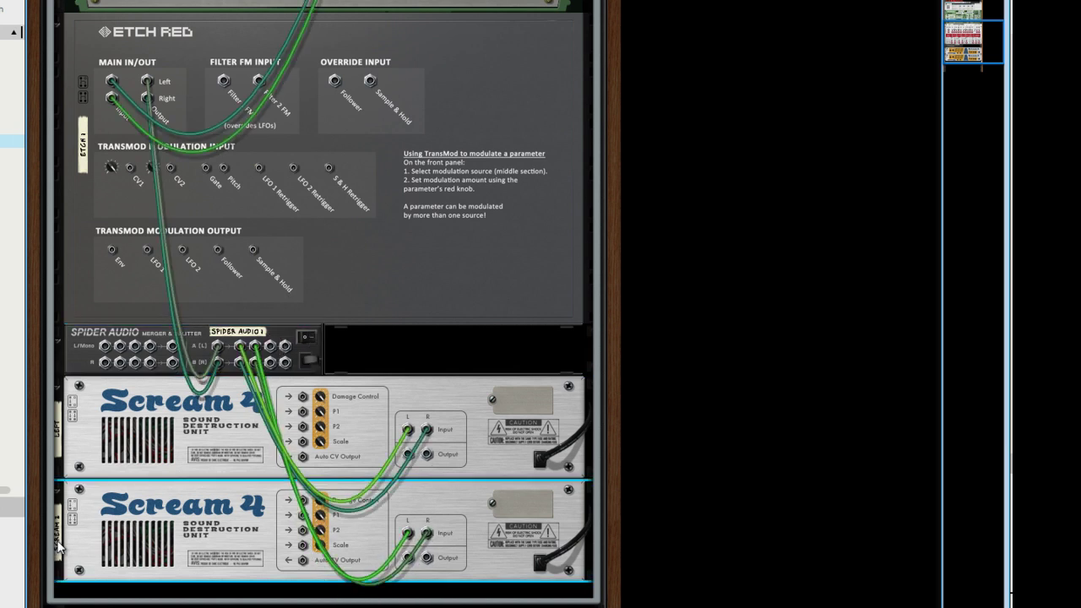
{"action": "left_click", "coordinate": [58, 548]}
{"action": "type", "text": "rig"}
{"action": "key", "text": "Return"}
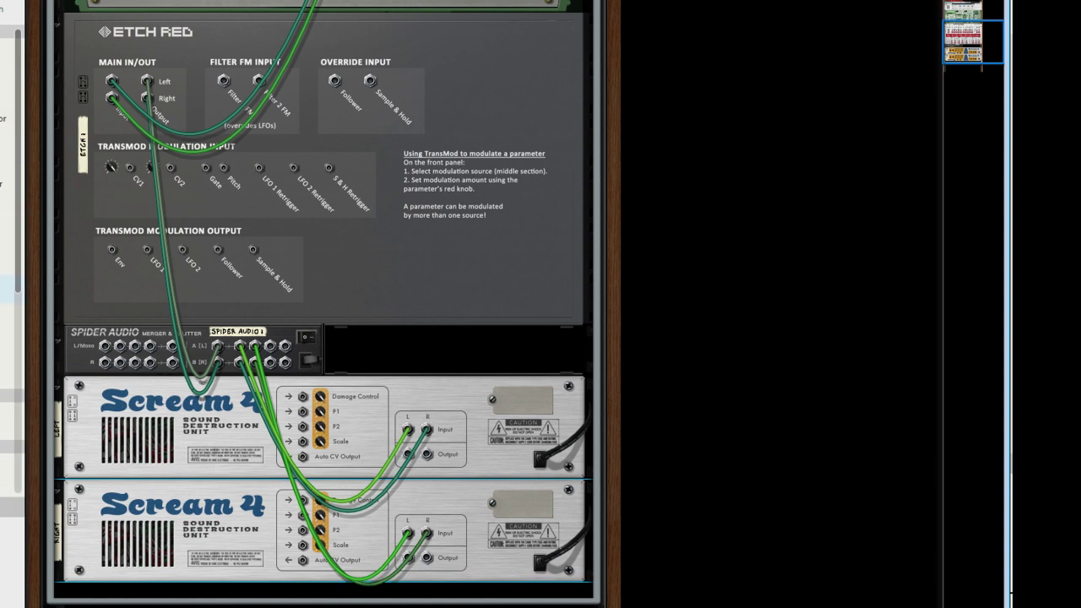
- Add a Line Mixer below the Scream 4 units and connect the Left unit's outputs to channel 1 and the Right unit's to channel 2
{"action": "left_click_drag", "start_coordinate": [8, 288], "coordinate": [298, 535]}
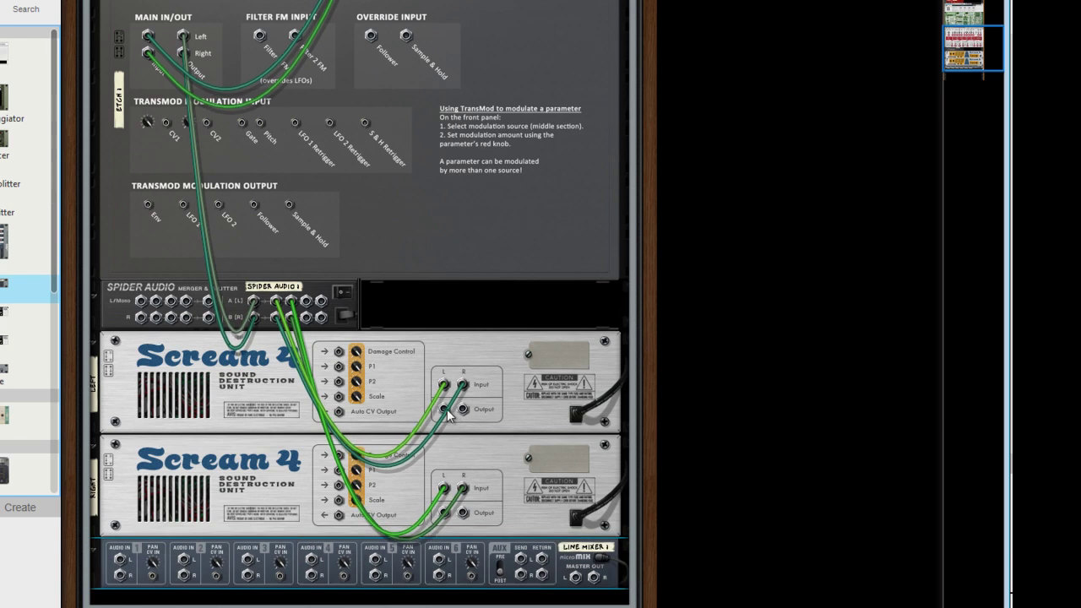
{"action": "left_click_drag", "start_coordinate": [447, 408], "coordinate": [120, 559]}
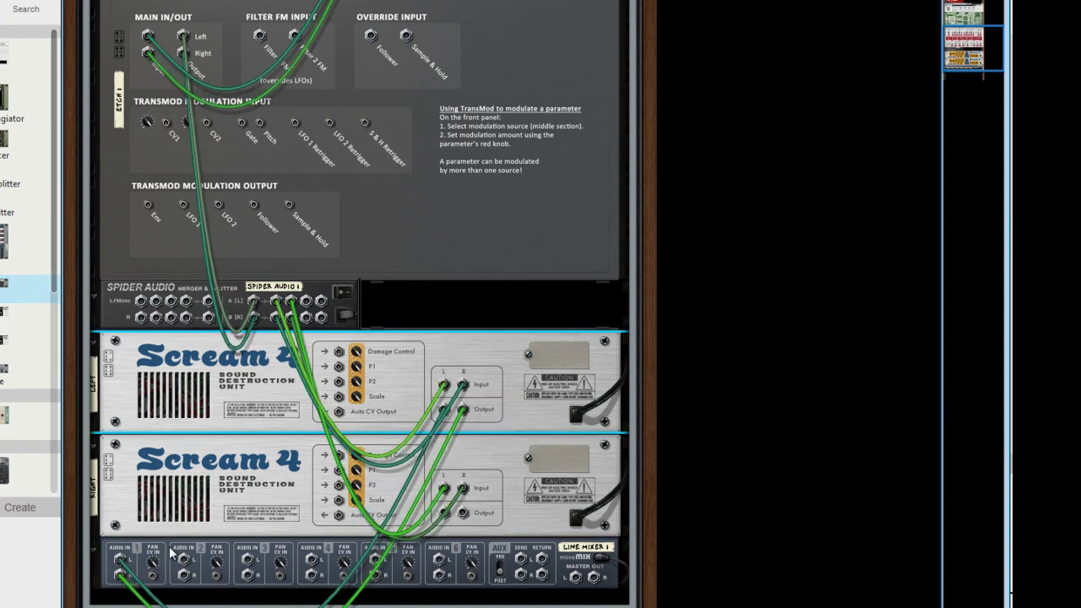
{"action": "left_click_drag", "start_coordinate": [445, 513], "coordinate": [186, 564]}
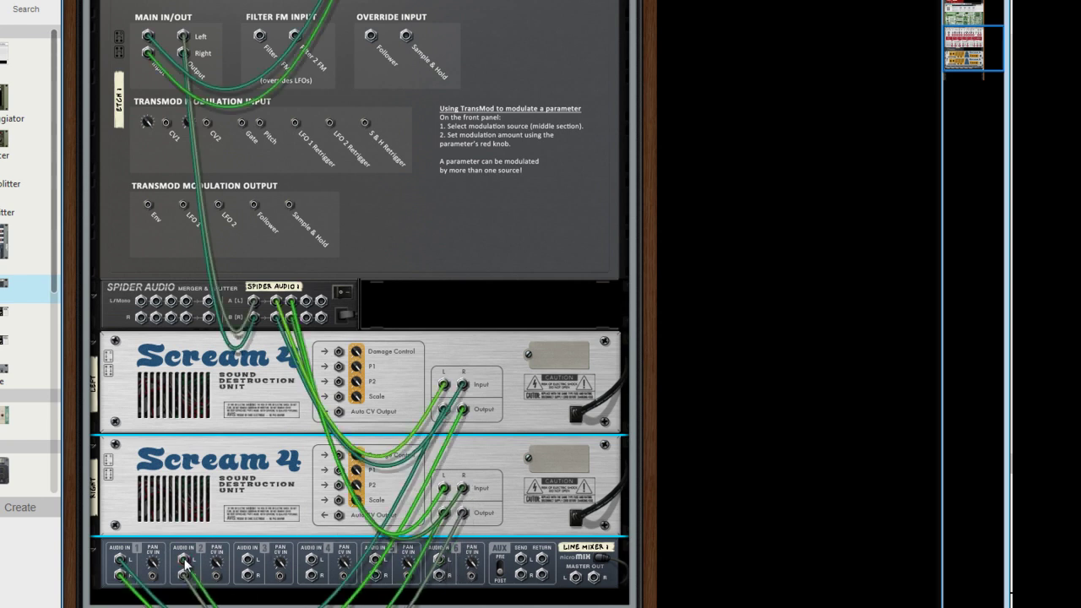
- Flip the rack to its front and pan the Line Mixer's Left channel left and Right channel right
{"action": "key", "text": "Tab"}
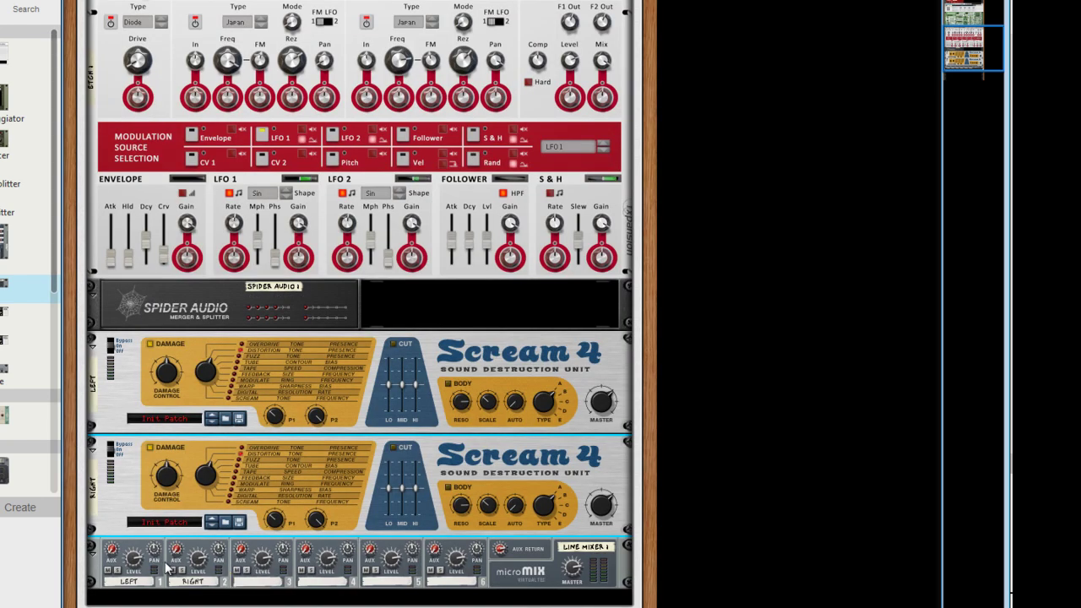
{"action": "left_click", "coordinate": [155, 552]}
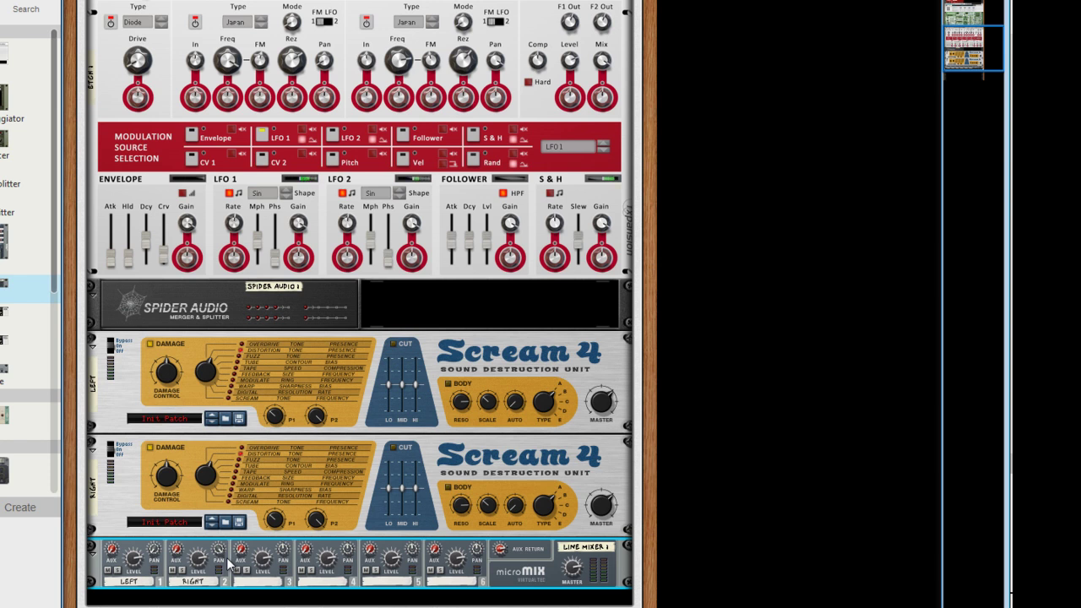
- Connect the Line Mixer's master outputs to the Combinator's From Devices inputs and return the rack to its front view
{"action": "left_click", "coordinate": [469, 463]}
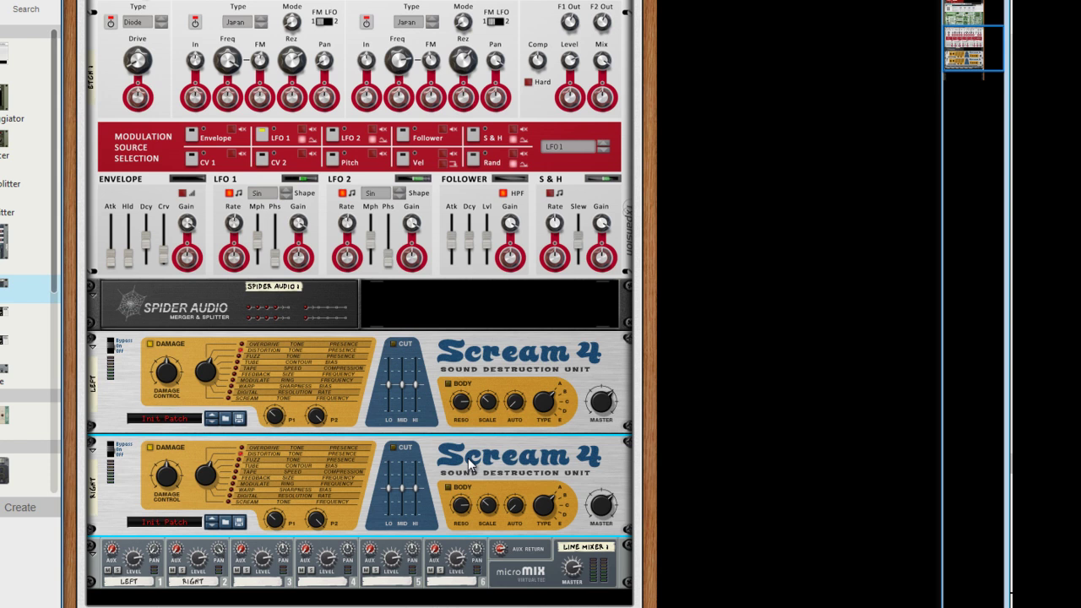
{"action": "key", "text": "Tab"}
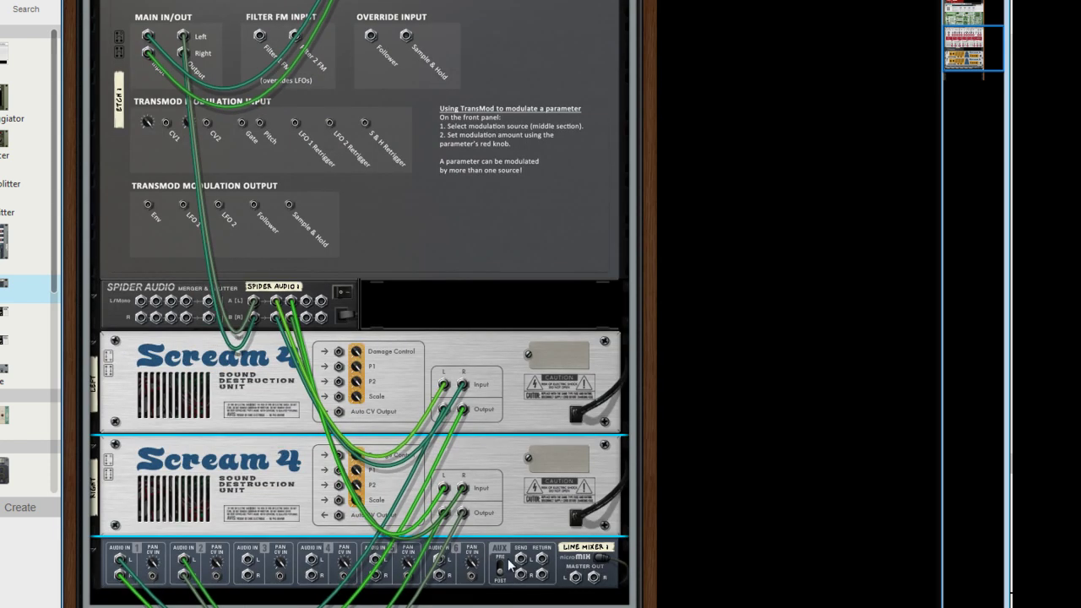
{"action": "left_click_drag", "start_coordinate": [559, 576], "coordinate": [486, 311]}
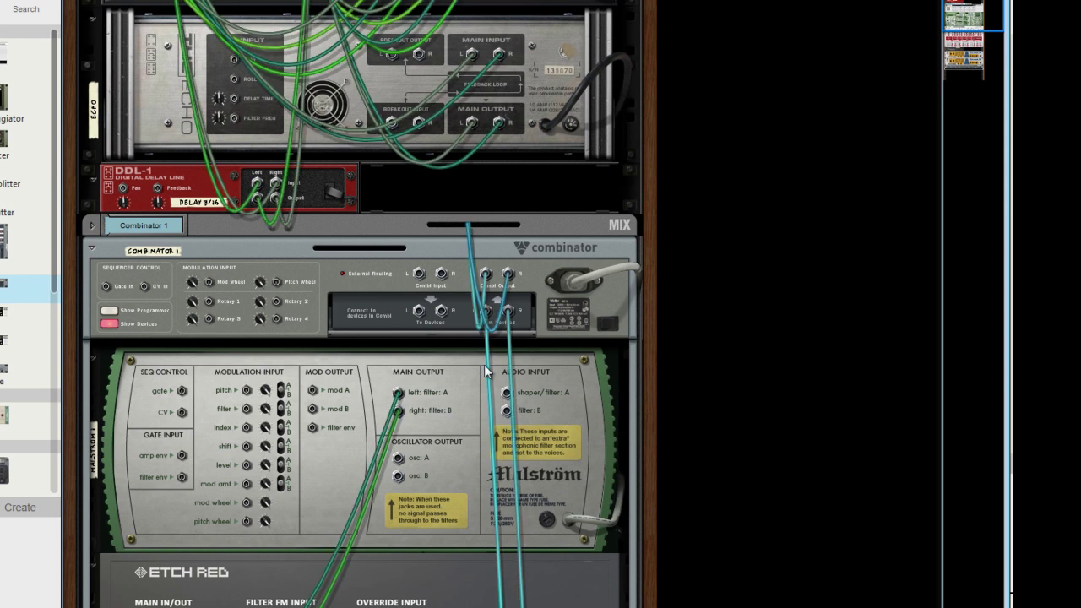
{"action": "key", "text": "Tab"}
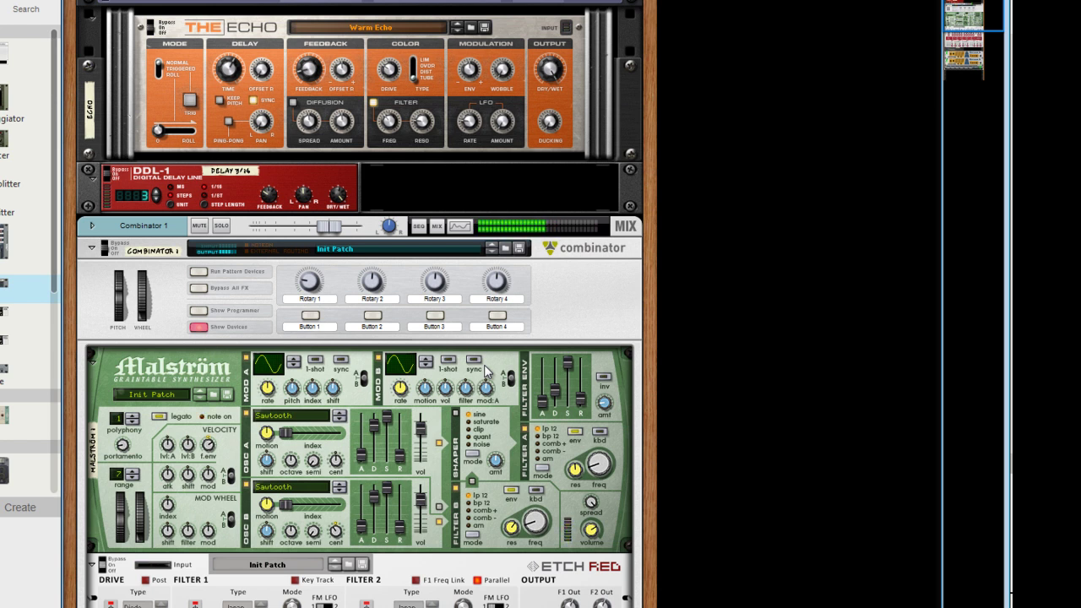
- Check the master level of the Right Scream 4 unit
{"action": "scroll", "coordinate": [499, 384], "scroll_direction": "down", "scroll_amount": 10}
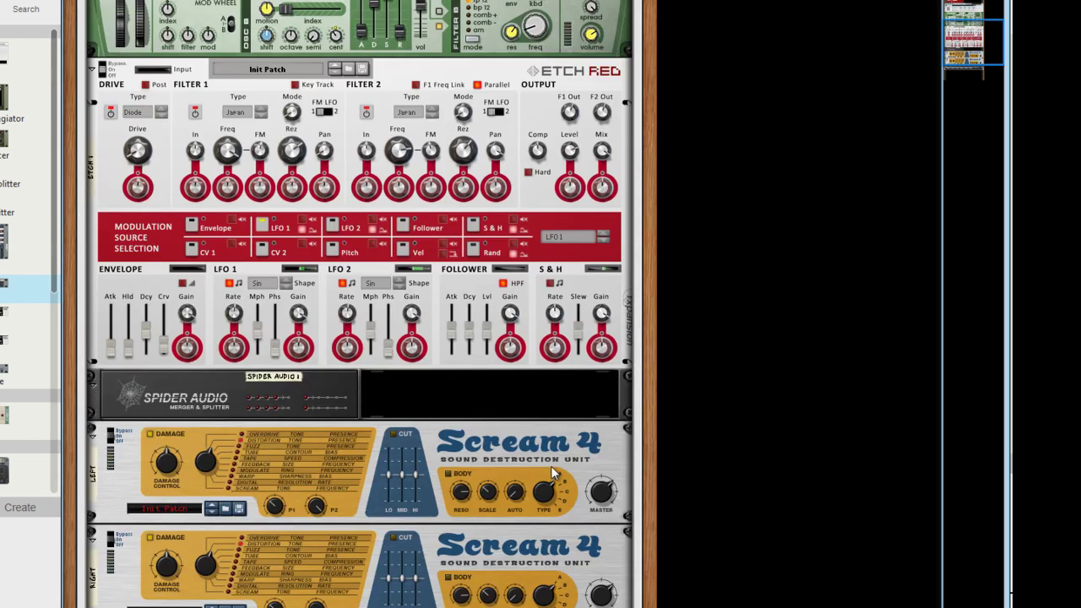
{"action": "scroll", "coordinate": [591, 498], "scroll_direction": "down", "scroll_amount": 2}
{"action": "left_click", "coordinate": [603, 517]}
{"action": "scroll", "coordinate": [604, 521], "scroll_direction": "down", "scroll_amount": 4}
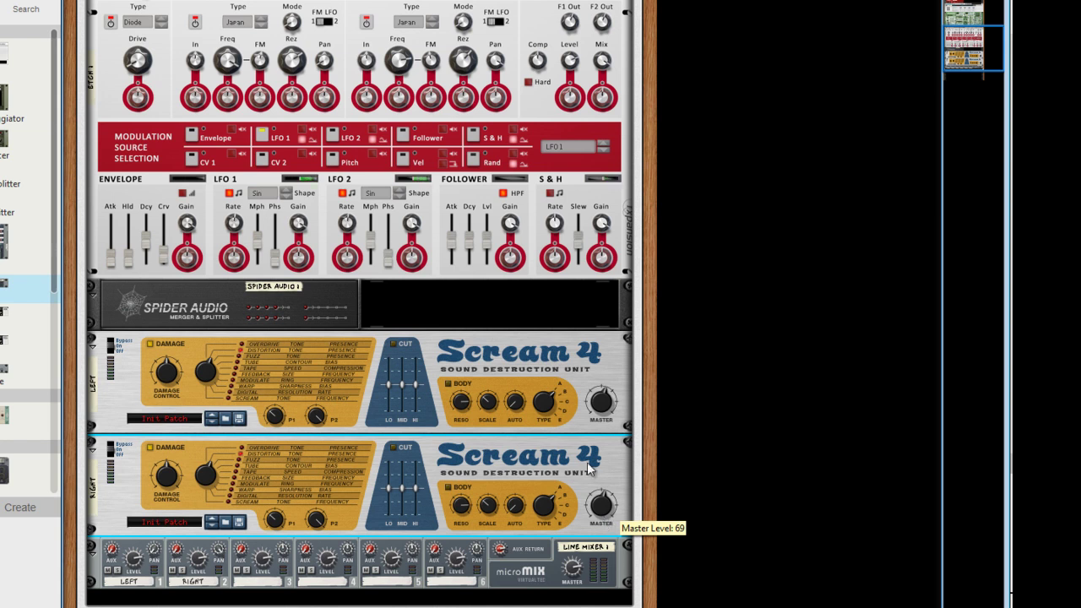
- Show the Combinator's programmer and select Malström 1 for modulation routing
{"action": "scroll", "coordinate": [549, 372], "scroll_direction": "up", "scroll_amount": 5}
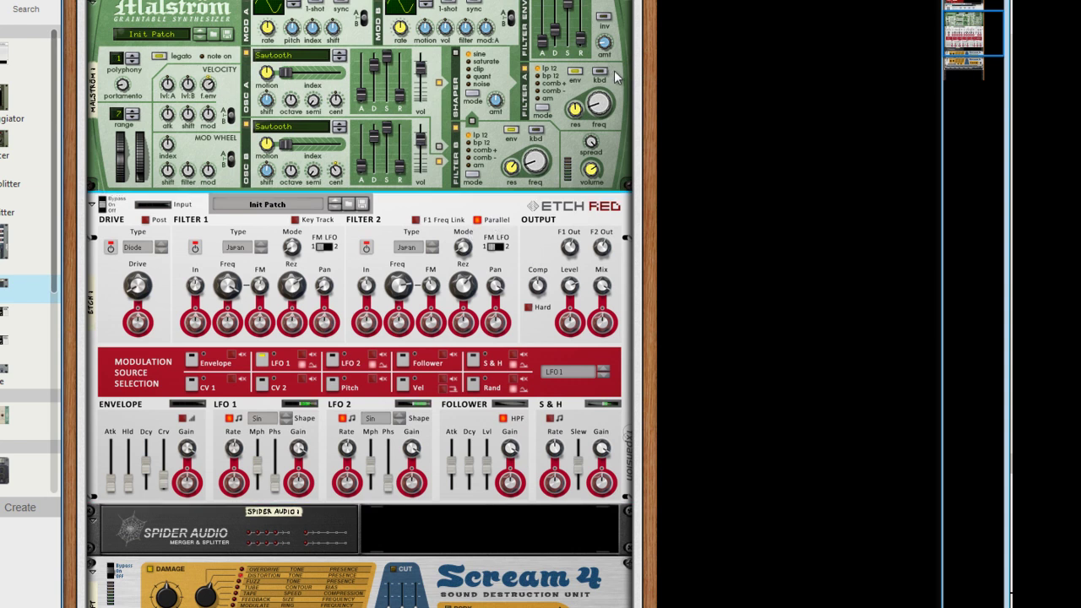
{"action": "scroll", "coordinate": [616, 76], "scroll_direction": "up", "scroll_amount": 5}
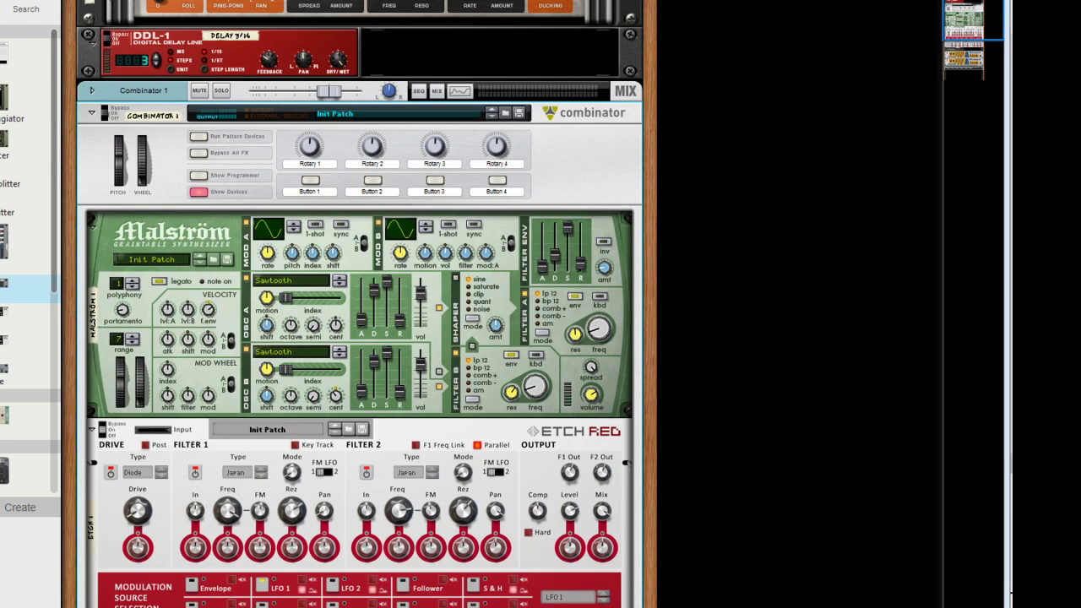
{"action": "left_click", "coordinate": [395, 209]}
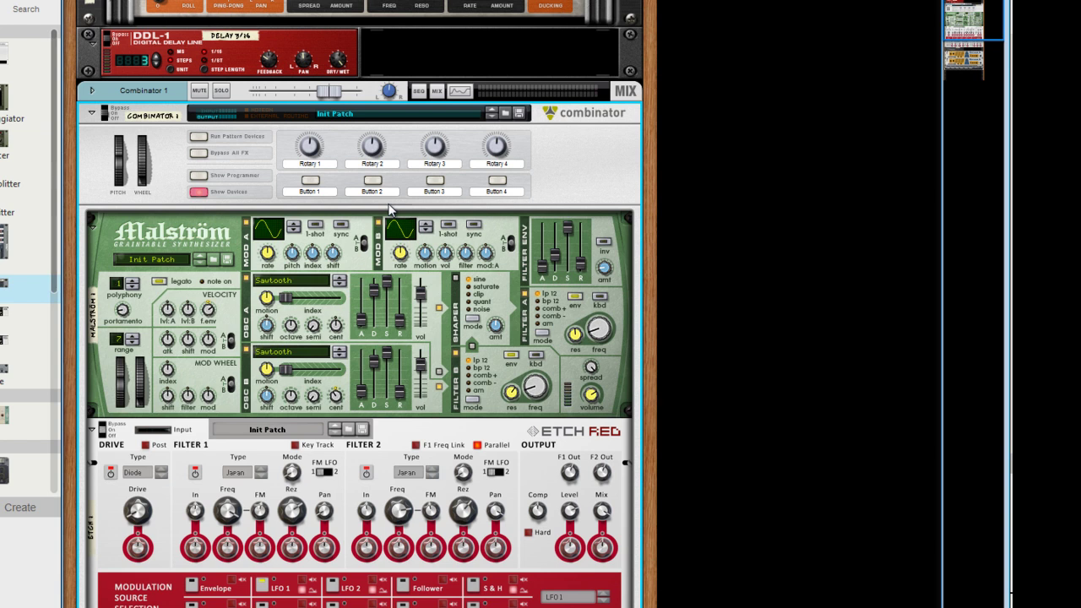
{"action": "left_click", "coordinate": [195, 177]}
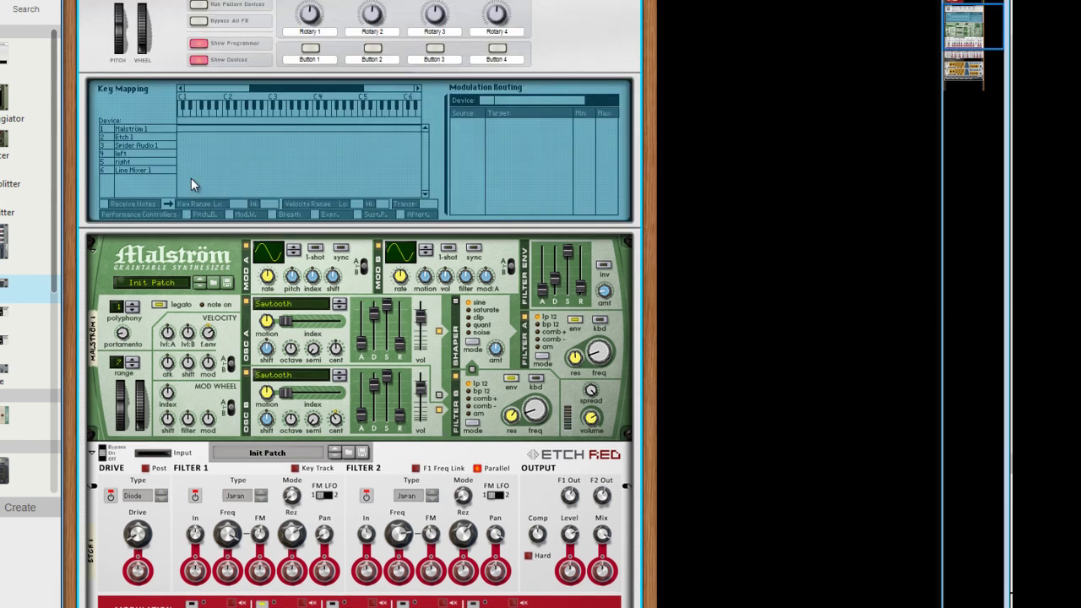
{"action": "left_click", "coordinate": [128, 130]}
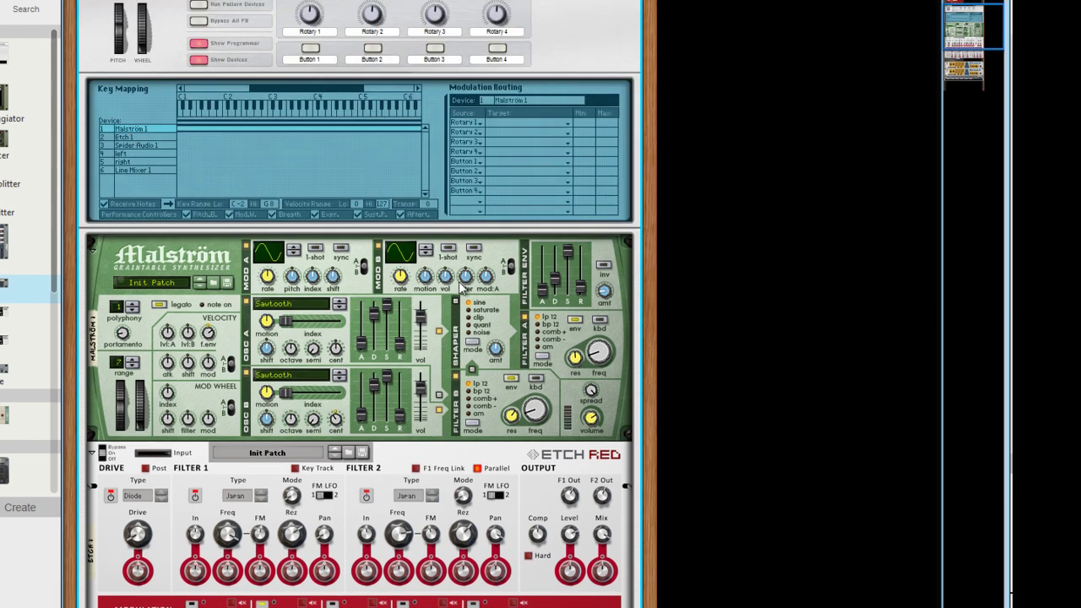
{"action": "left_click", "coordinate": [596, 355]}
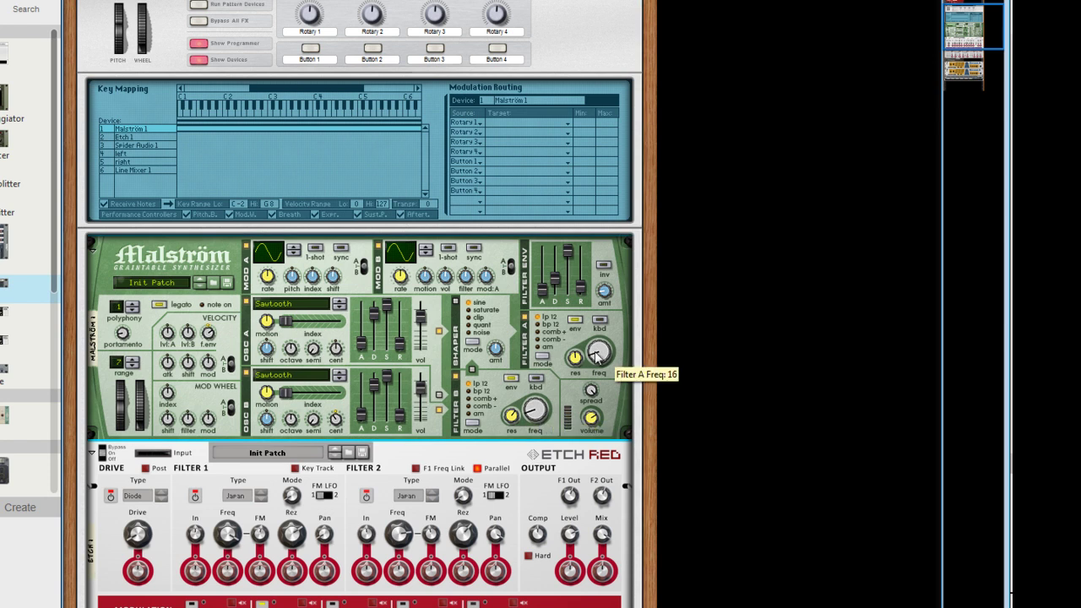
- Route Rotary 1 to Malström's Filter B Freq and Filter A Freq, using the first two routing rows, and turn the knob to test them
{"action": "left_click", "coordinate": [478, 131]}
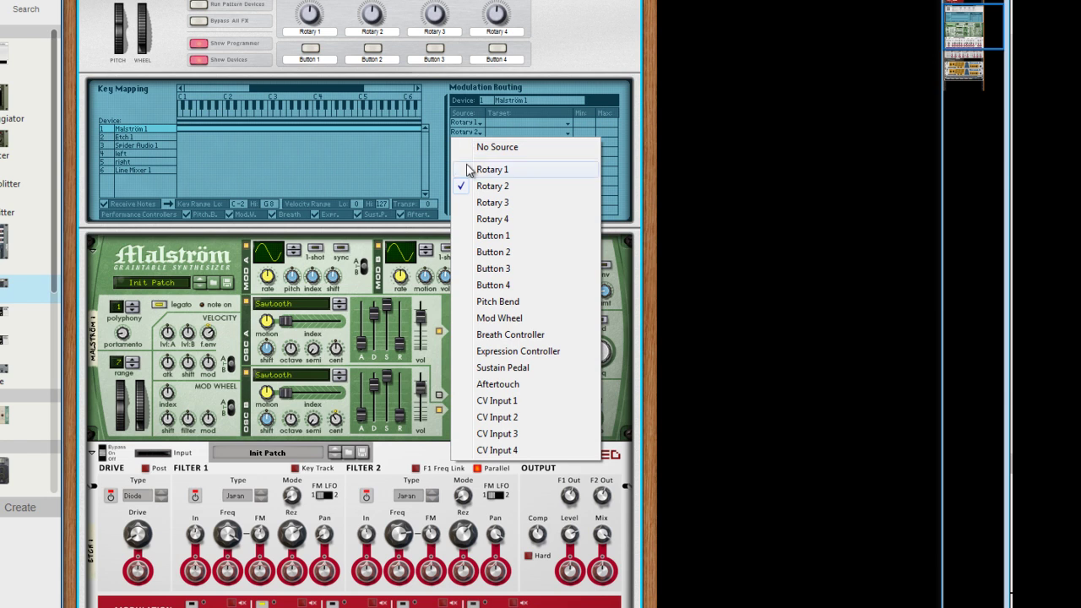
{"action": "left_click", "coordinate": [470, 169]}
{"action": "left_click", "coordinate": [500, 121]}
{"action": "mouse_move", "coordinate": [519, 177]}
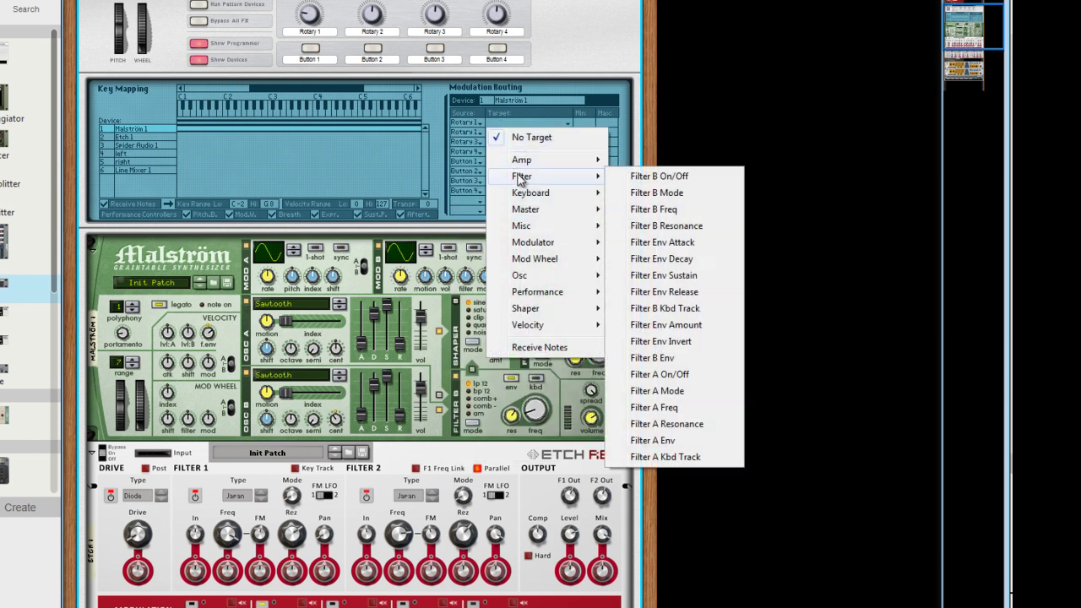
{"action": "left_click", "coordinate": [651, 211]}
{"action": "left_click", "coordinate": [529, 132]}
{"action": "mouse_move", "coordinate": [532, 187]}
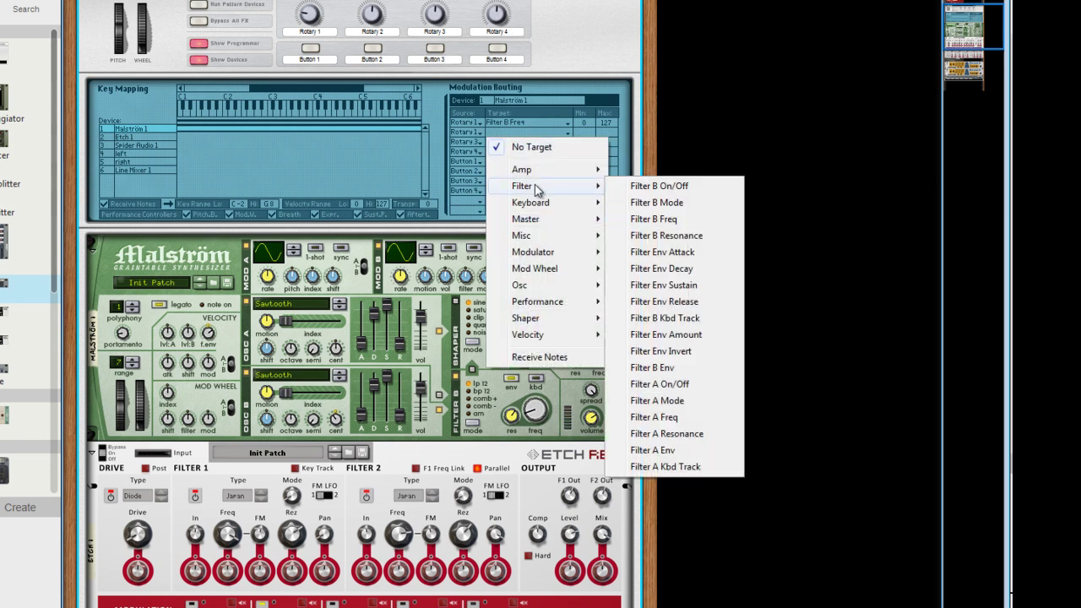
{"action": "left_click", "coordinate": [654, 417]}
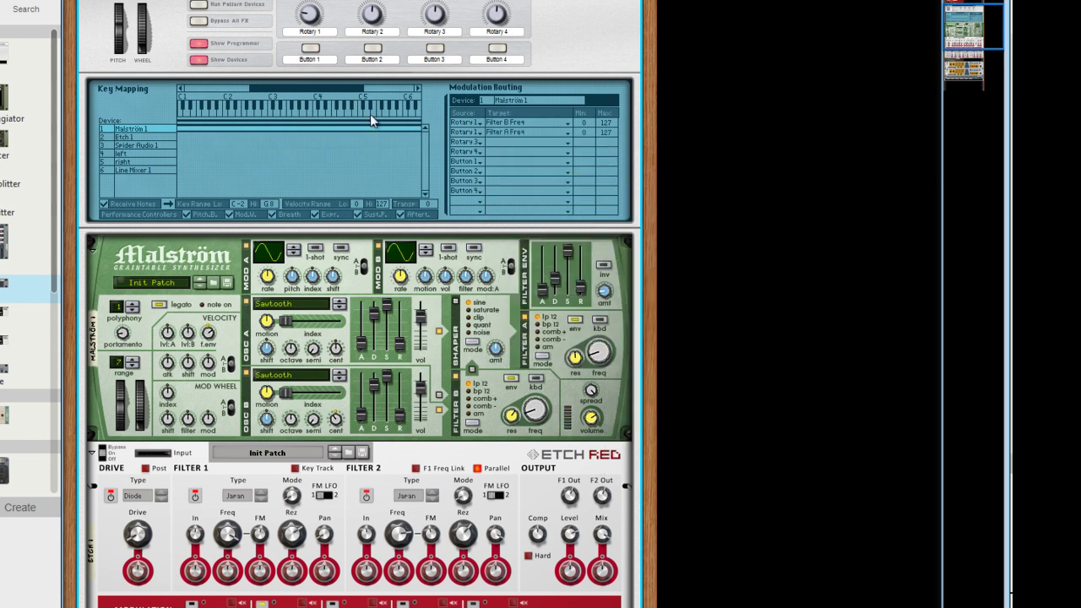
{"action": "scroll", "coordinate": [331, 106], "scroll_direction": "up", "scroll_amount": 1}
{"action": "left_click_drag", "start_coordinate": [310, 59], "coordinate": [370, 128]}
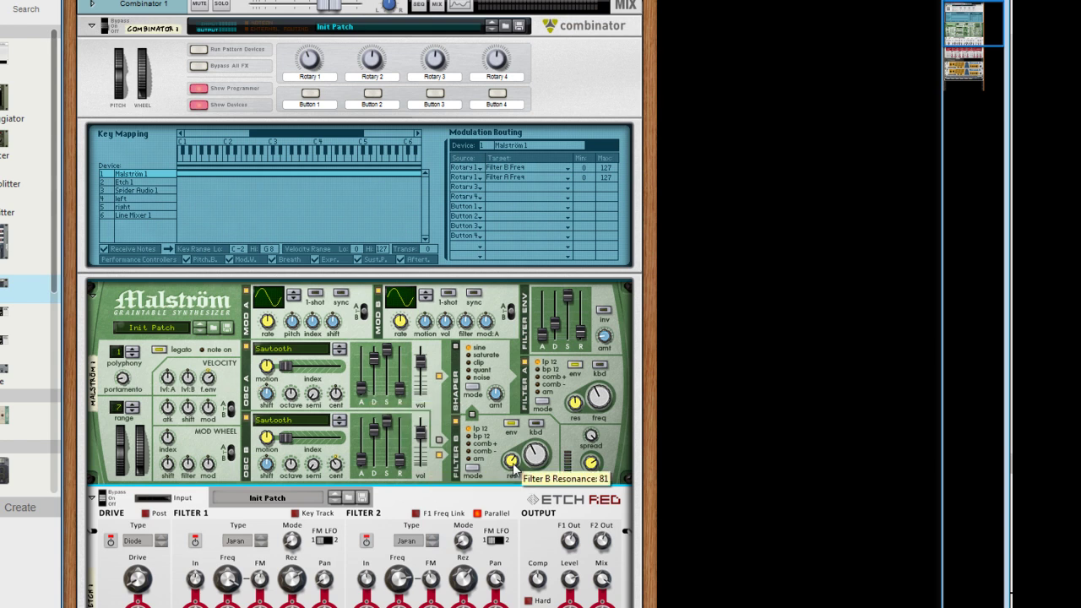
- Select Etch 1 in the programmer and route Rotary 2 to Filter 1 Freq
{"action": "scroll", "coordinate": [513, 467], "scroll_direction": "down", "scroll_amount": 3}
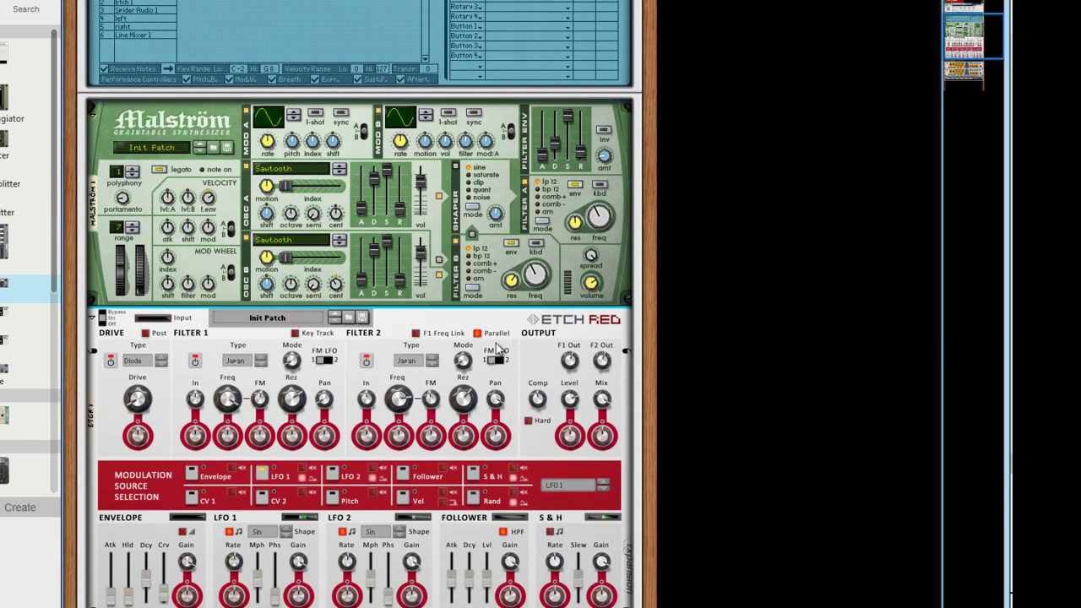
{"action": "scroll", "coordinate": [506, 350], "scroll_direction": "down", "scroll_amount": 4}
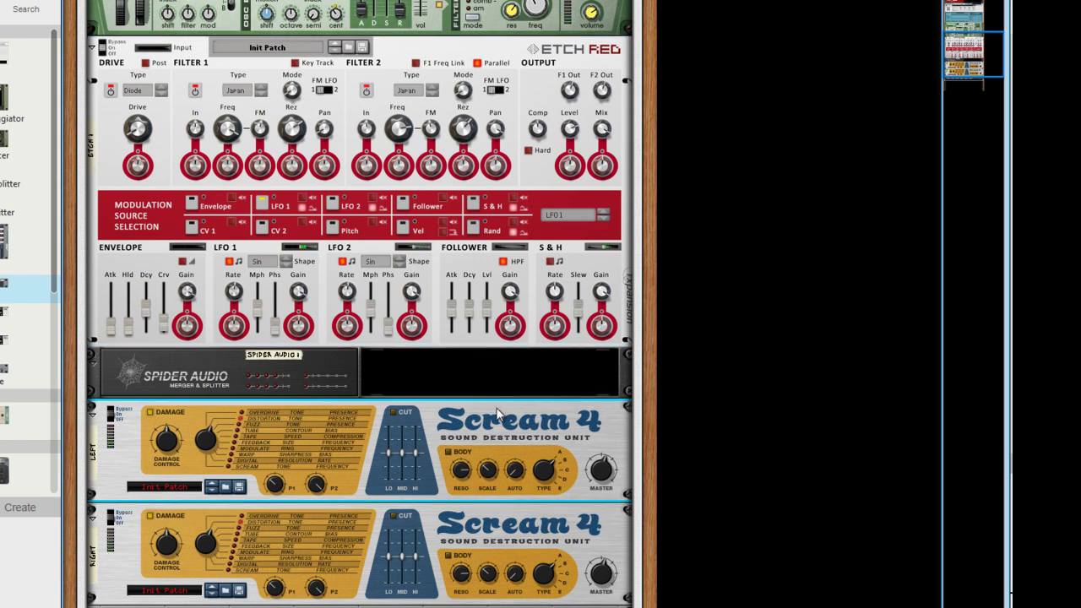
{"action": "scroll", "coordinate": [499, 413], "scroll_direction": "up", "scroll_amount": 6}
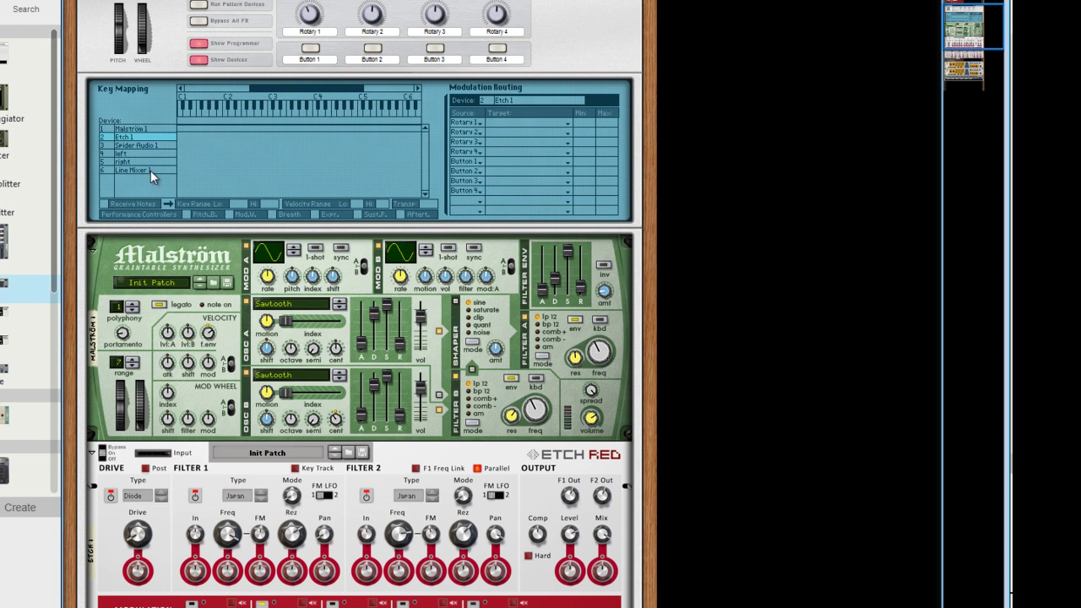
{"action": "left_click", "coordinate": [143, 140]}
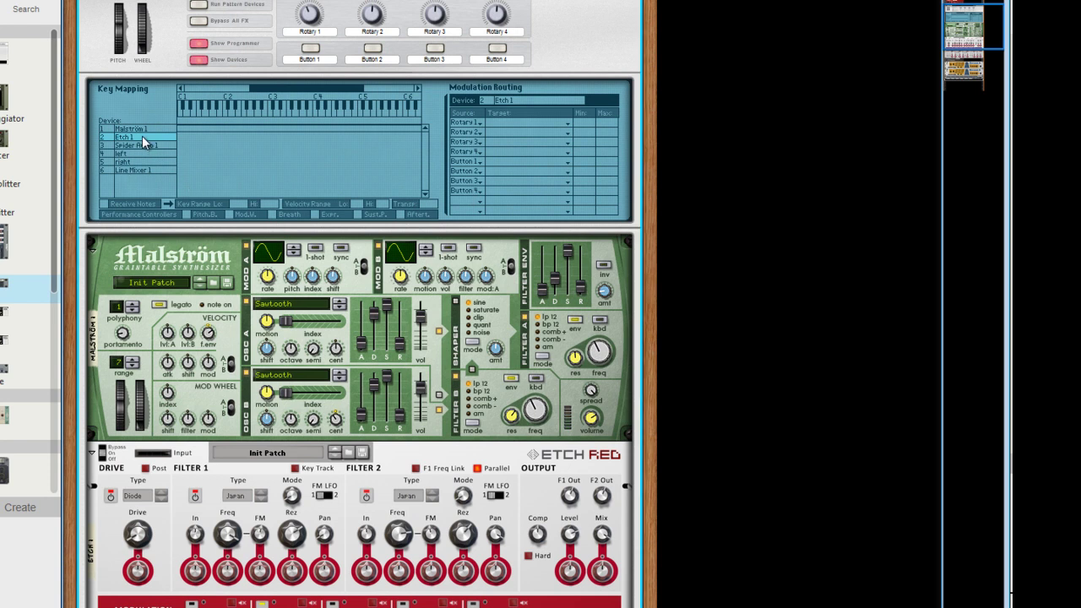
{"action": "left_click", "coordinate": [481, 135]}
{"action": "mouse_move", "coordinate": [537, 221]}
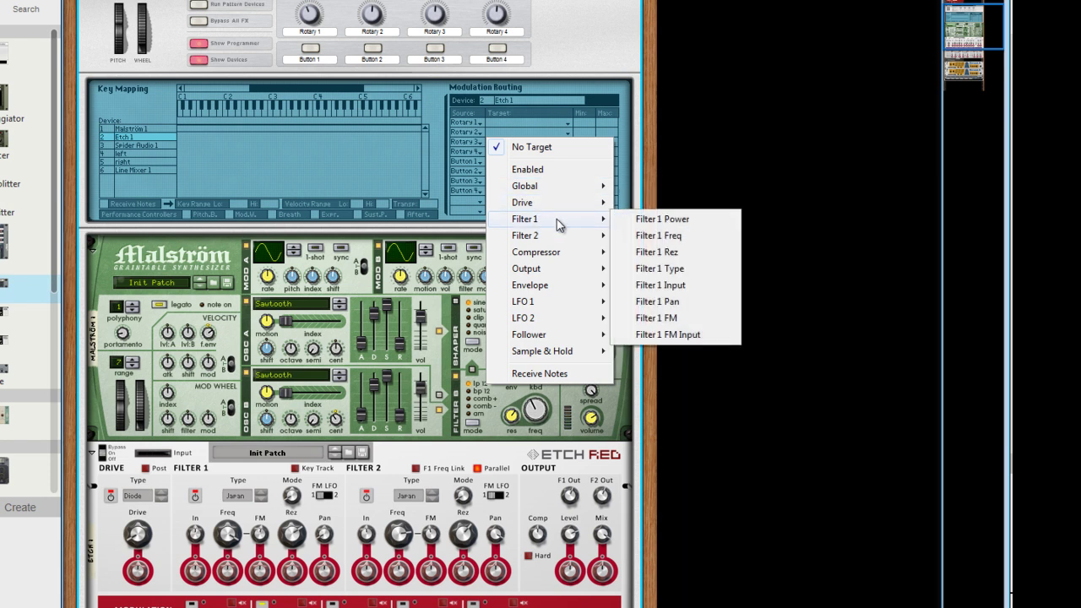
{"action": "left_click", "coordinate": [650, 236]}
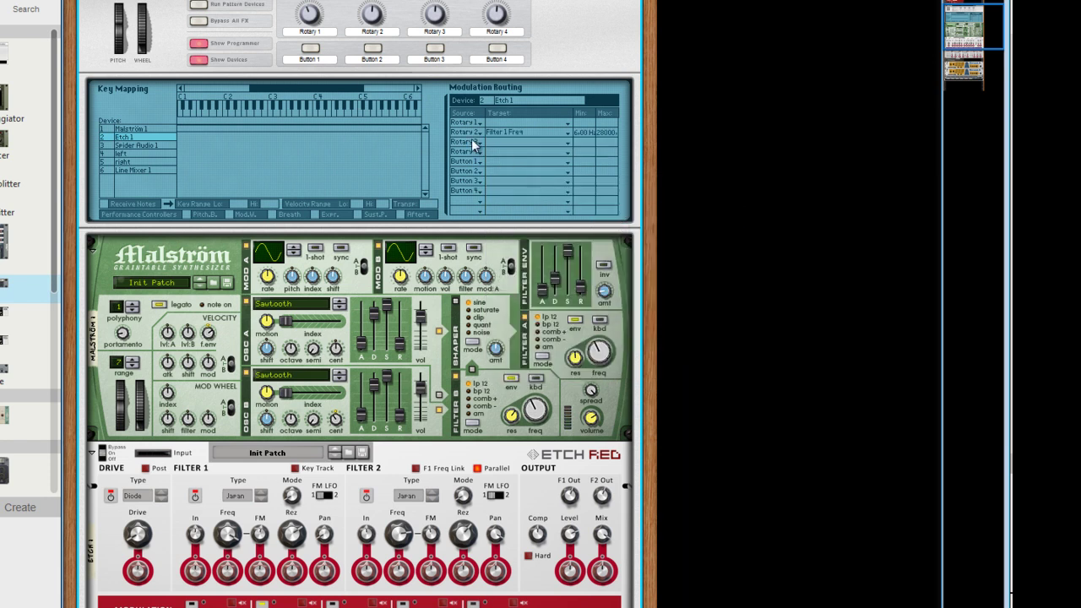
- Change the third Etch 1 routing row's source to Rotary 2 and its target to Filter 2 Freq
{"action": "left_click", "coordinate": [473, 143]}
{"action": "left_click", "coordinate": [480, 192]}
{"action": "left_click", "coordinate": [500, 157]}
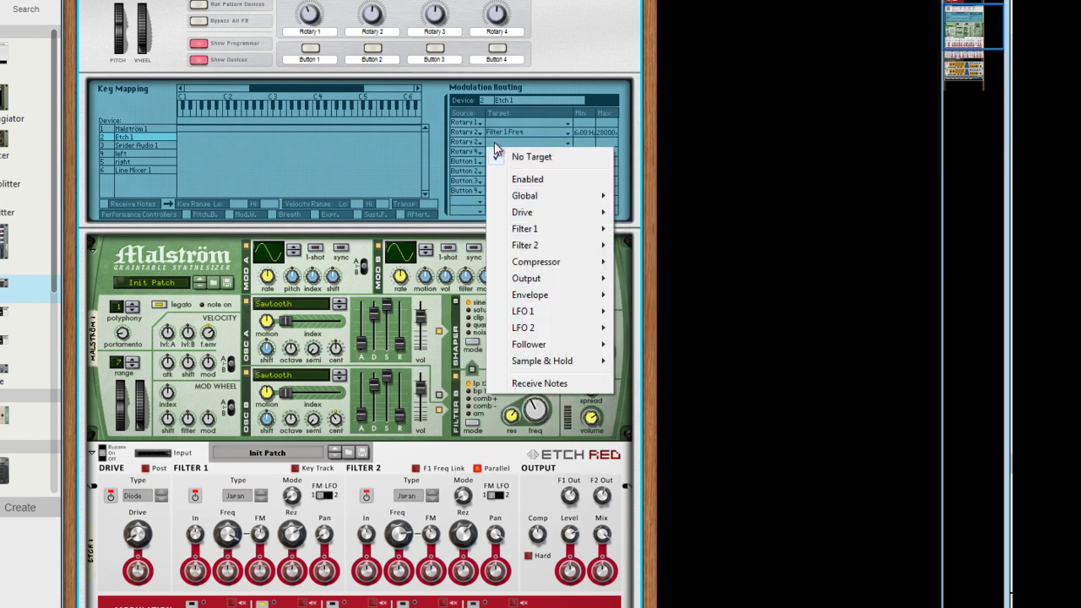
{"action": "mouse_move", "coordinate": [533, 245]}
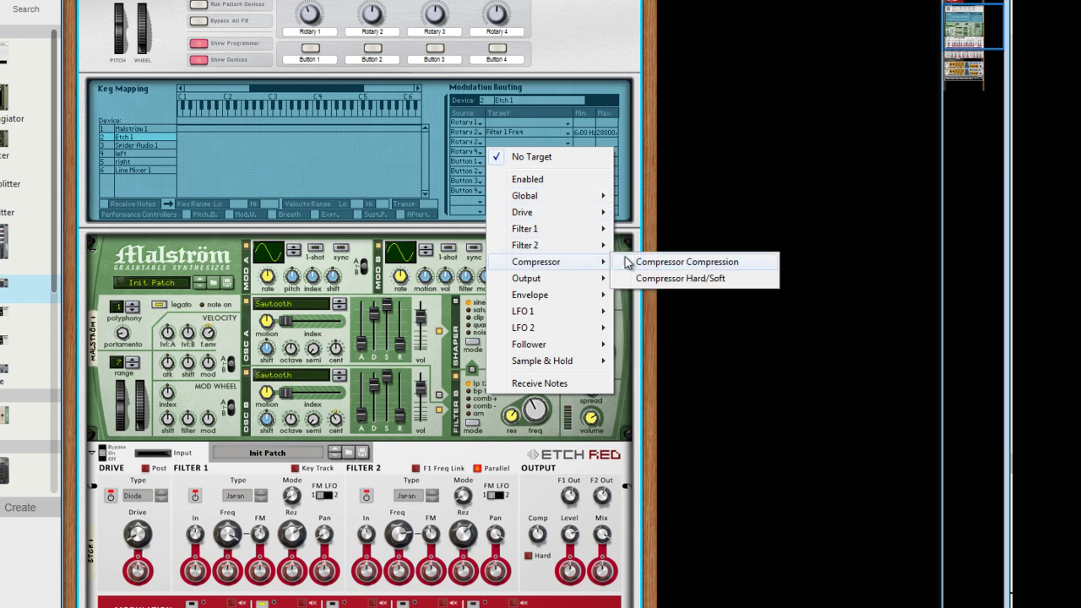
{"action": "left_click", "coordinate": [644, 262]}
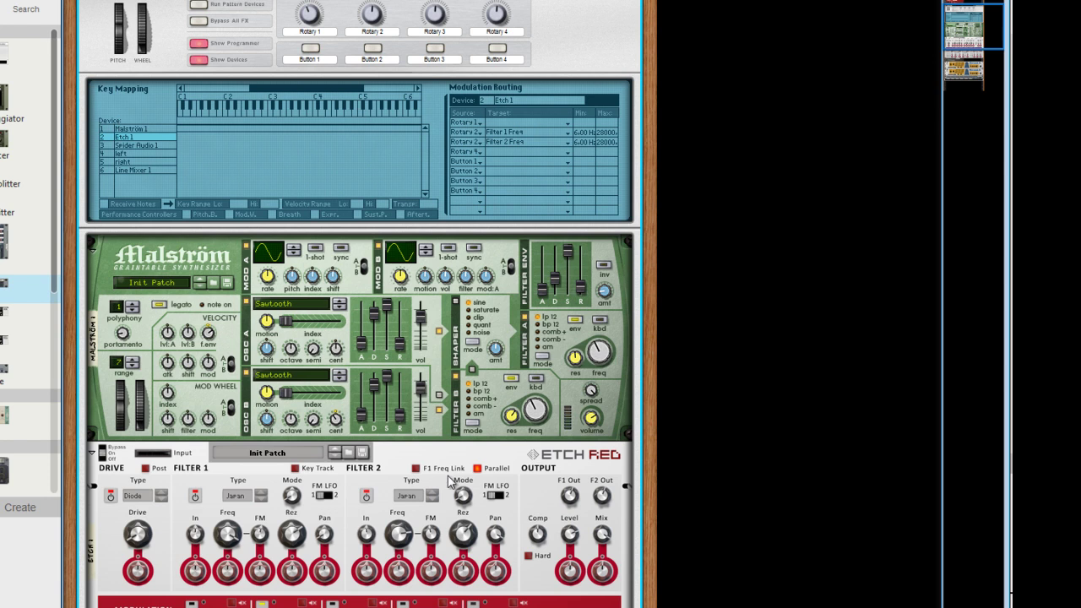
- Set the minimum of Rotary 2's Filter 2 Freq routing to 8.06 Hz
{"action": "left_click", "coordinate": [402, 536]}
{"action": "mouse_move", "coordinate": [233, 543]}
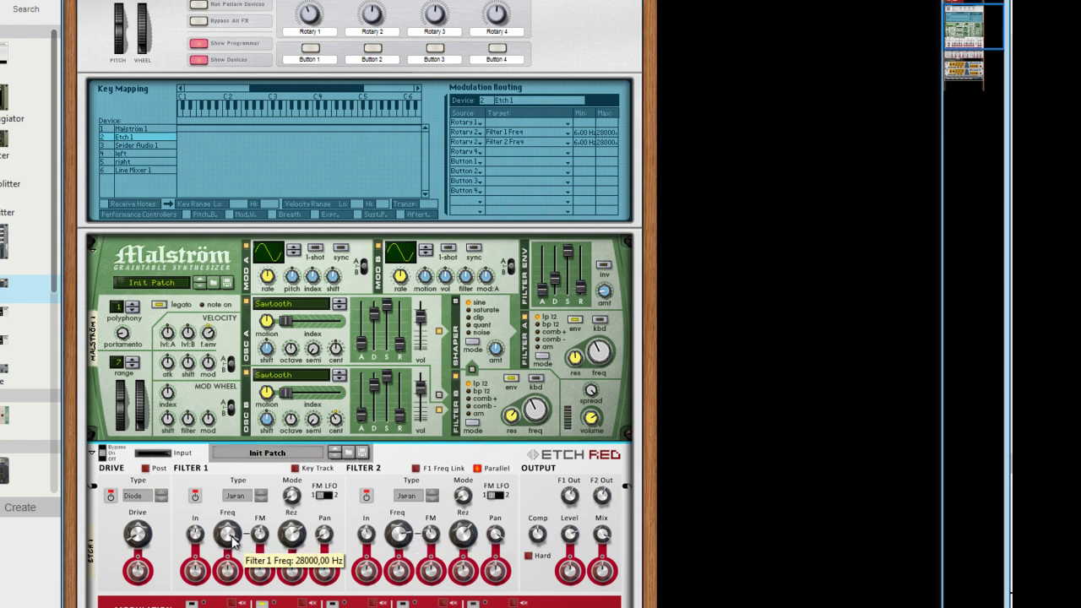
{"action": "mouse_move", "coordinate": [604, 150]}
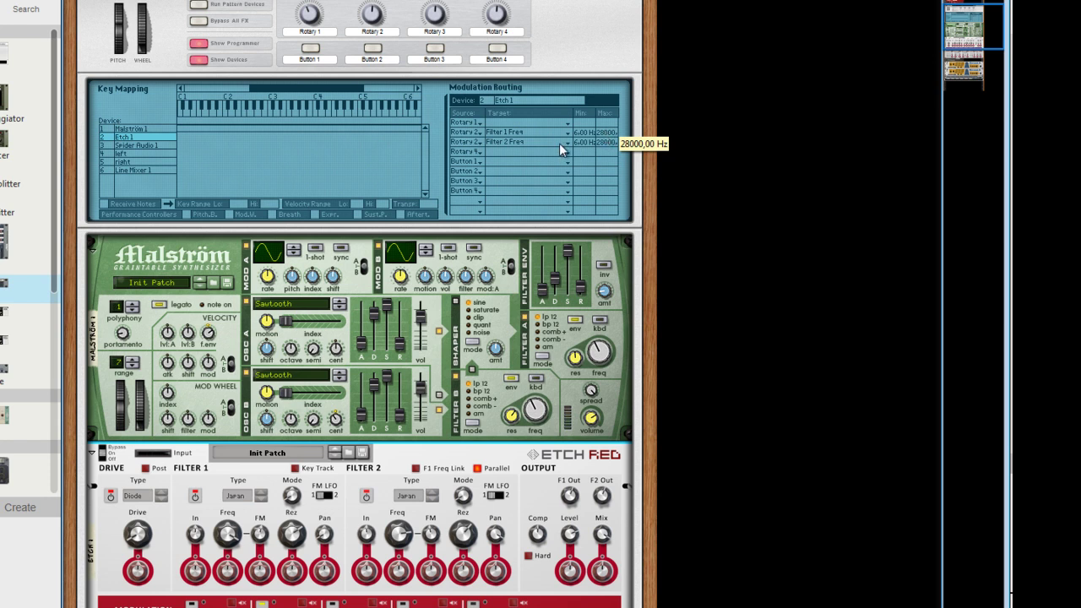
{"action": "left_click_drag", "start_coordinate": [587, 147], "coordinate": [589, 147]}
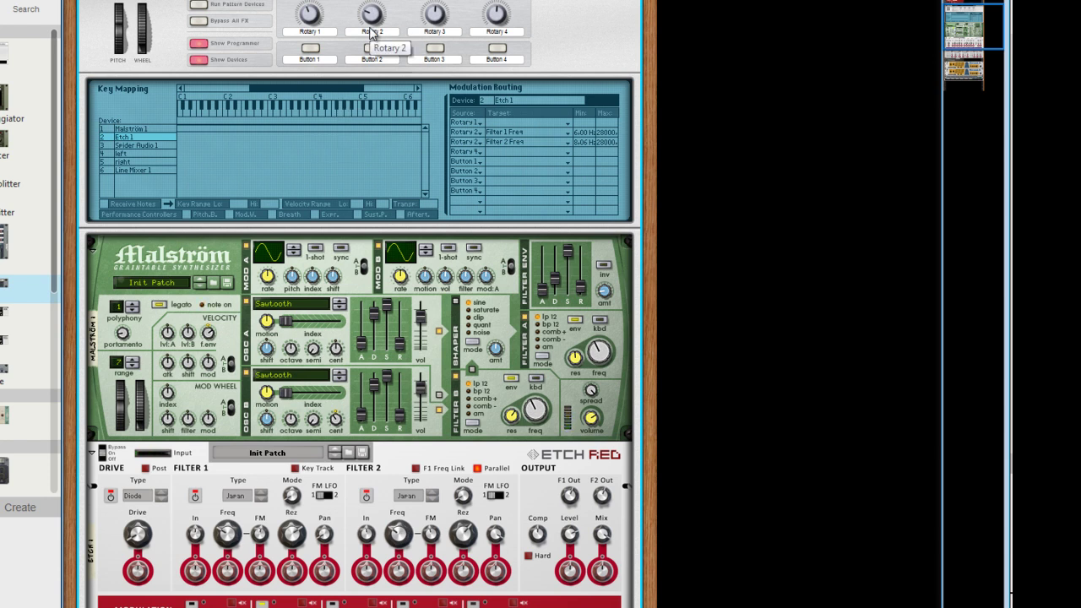
- Turn Rotary 2 up to 127 and set the maximum of its Filter 1 Freq routing to about 19970 Hz
{"action": "mouse_move", "coordinate": [378, 14]}
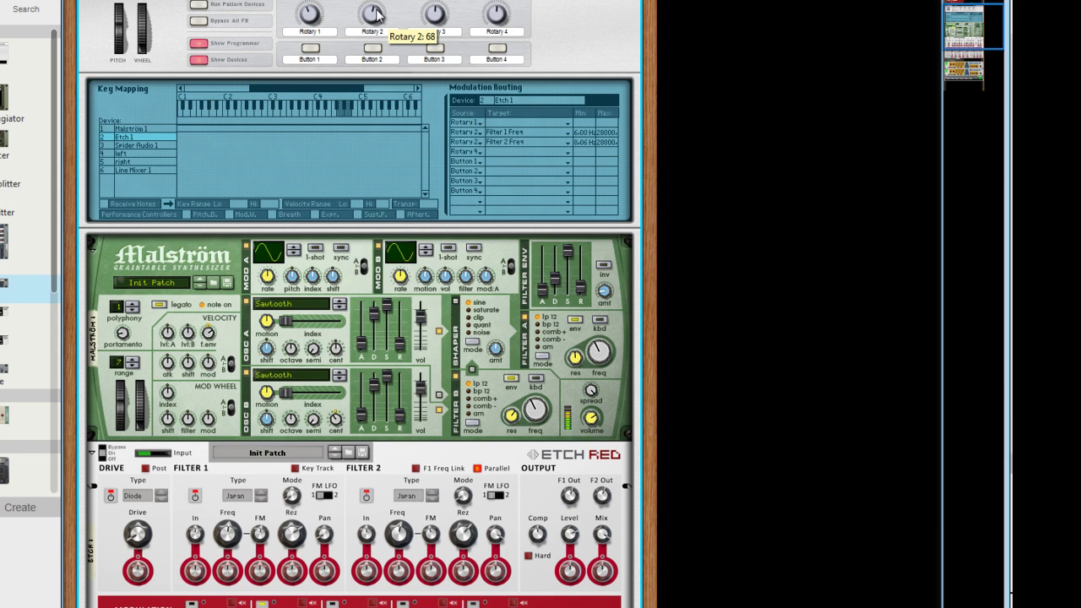
{"action": "left_click_drag", "start_coordinate": [377, 10], "coordinate": [380, 2]}
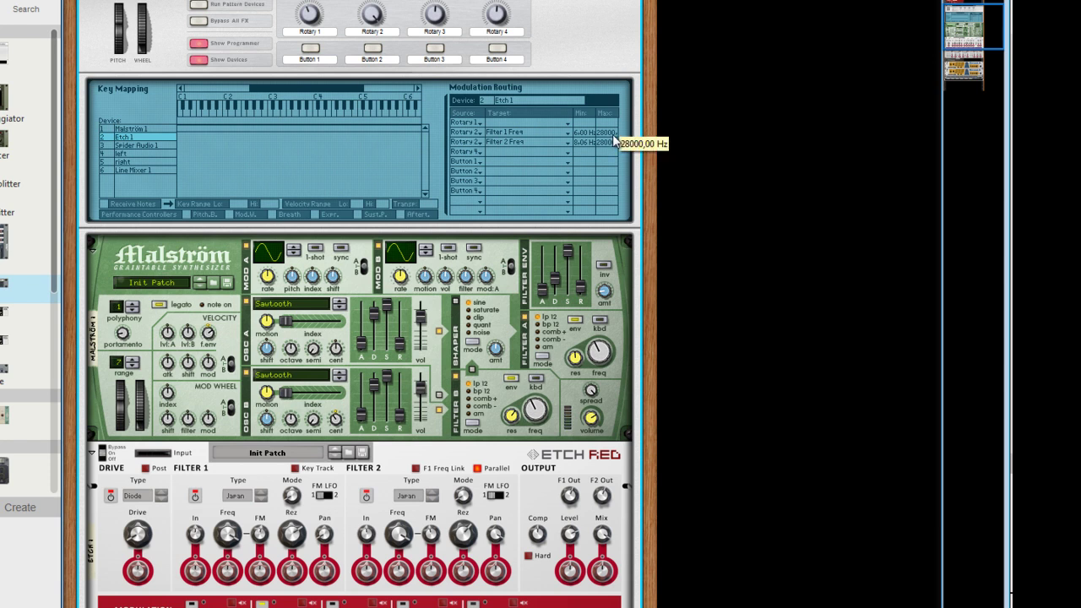
{"action": "left_click_drag", "start_coordinate": [613, 136], "coordinate": [610, 143]}
{"action": "mouse_move", "coordinate": [381, 21]}
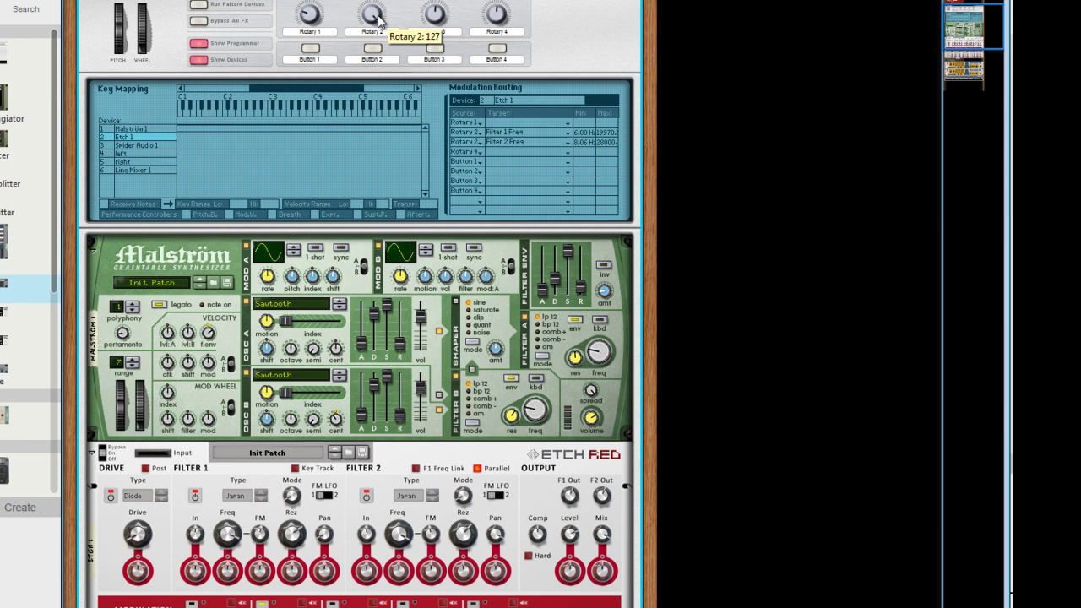
- Rename the Combinator's Rotary 1 knob to "pre"
{"action": "double_click", "coordinate": [297, 32]}
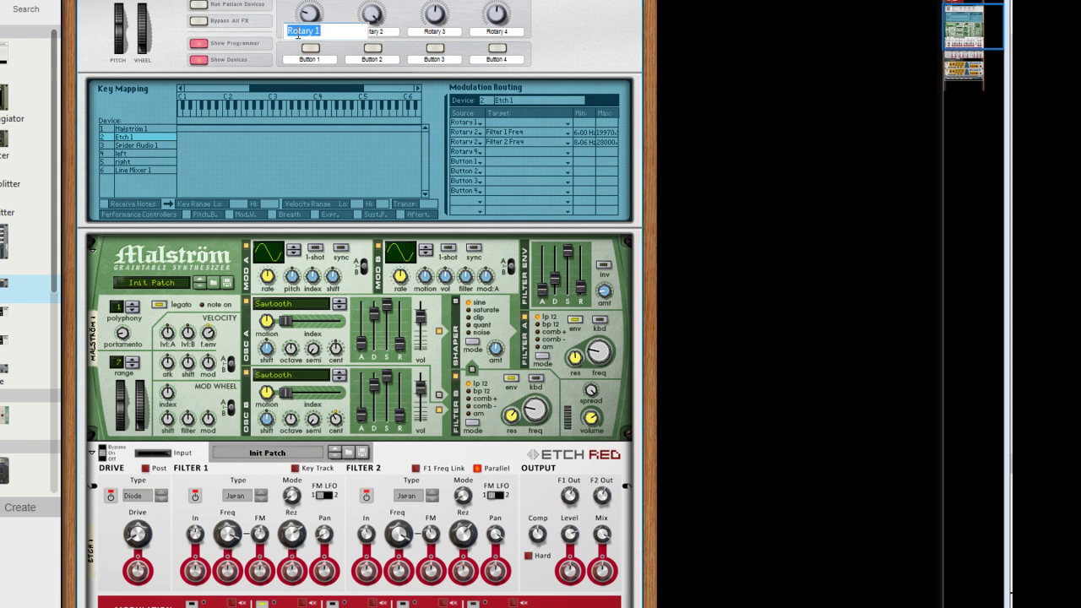
{"action": "type", "text": "pre"}
{"action": "key", "text": "Return"}
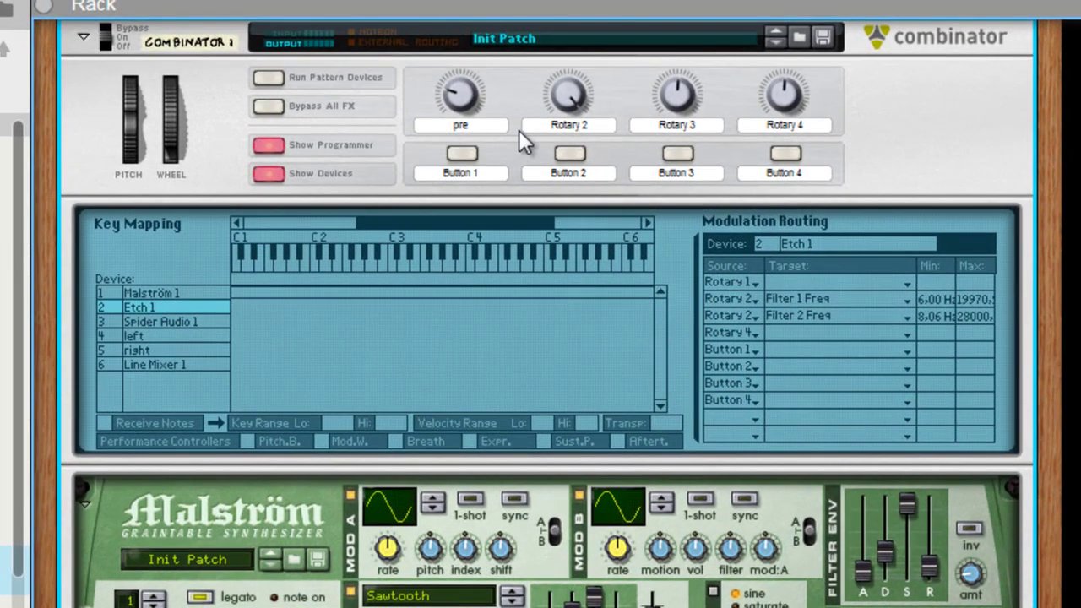
- Rename the Combinator's Rotary 2 knob to "aft"
{"action": "double_click", "coordinate": [532, 128]}
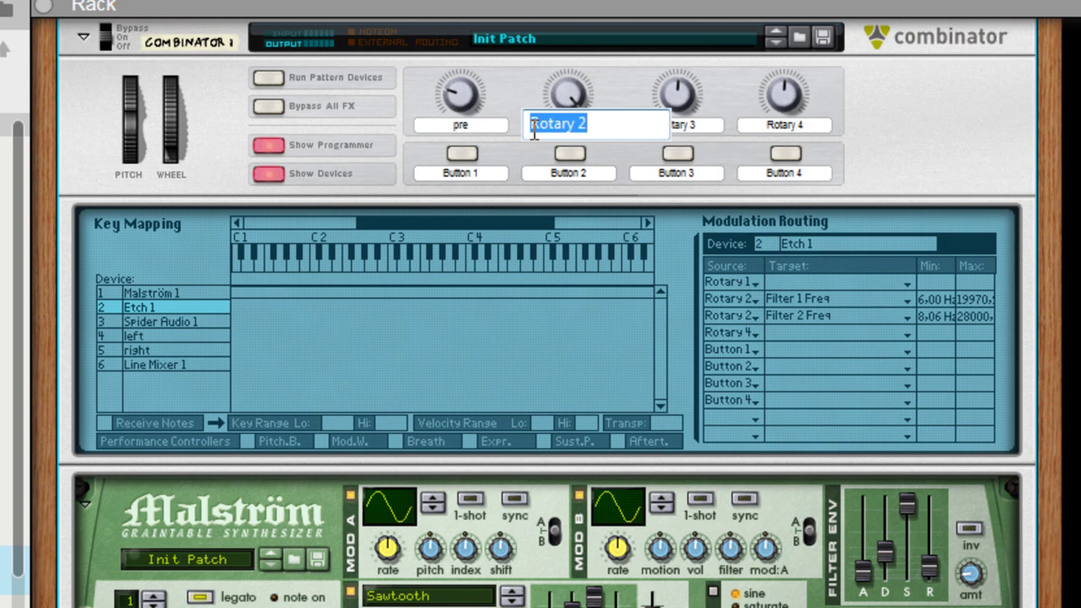
{"action": "type", "text": "aft"}
{"action": "key", "text": "Return"}
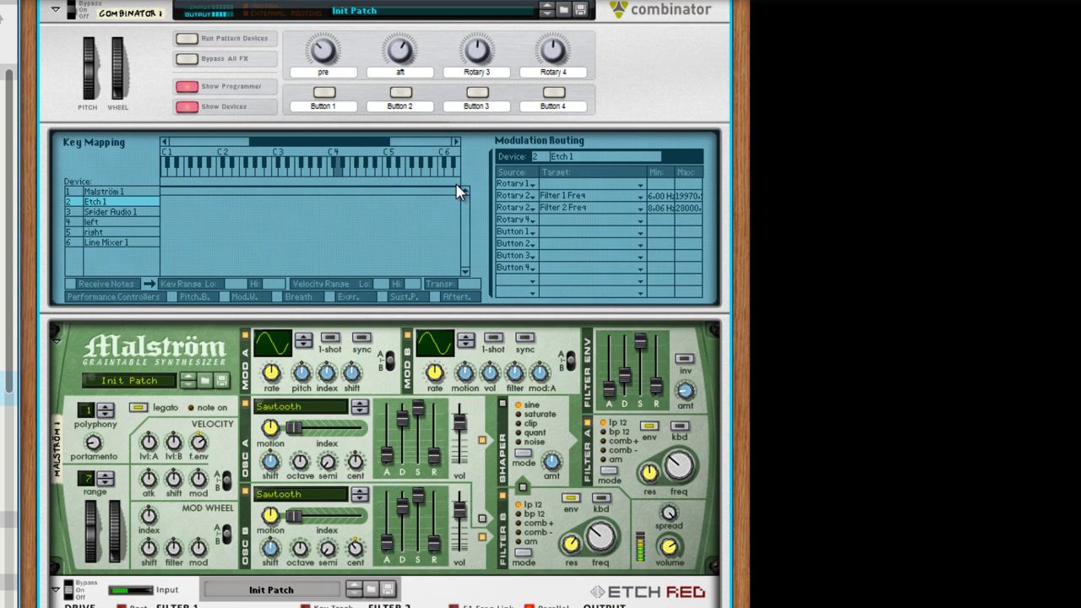
- Add an MClass Equalizer directly below the left Scream 4 in the Combinator
{"action": "scroll", "coordinate": [792, 217], "scroll_direction": "down", "scroll_amount": 10}
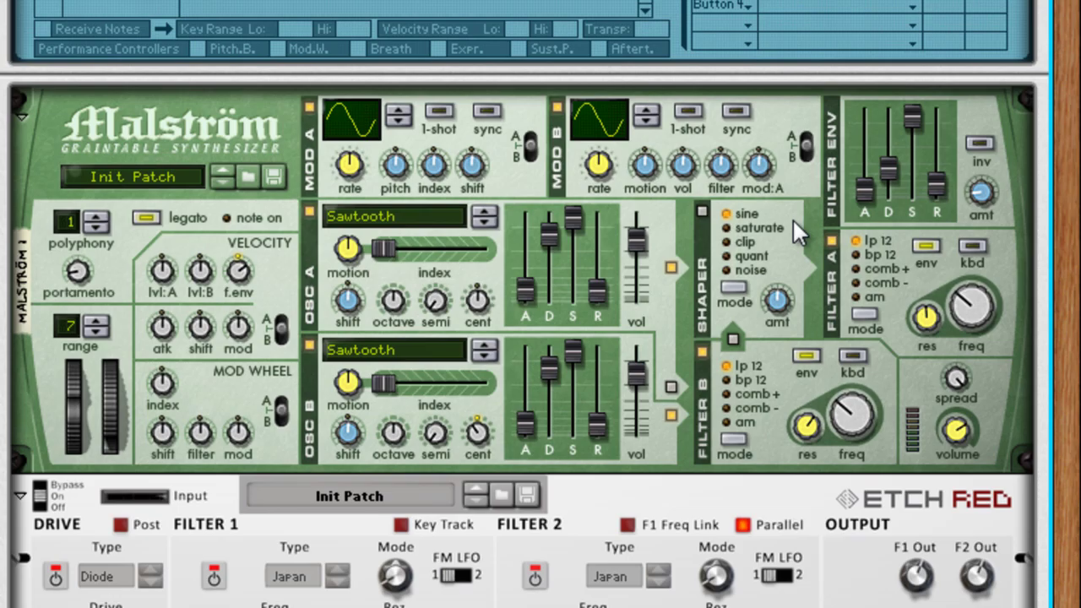
{"action": "scroll", "coordinate": [793, 220], "scroll_direction": "down", "scroll_amount": 5}
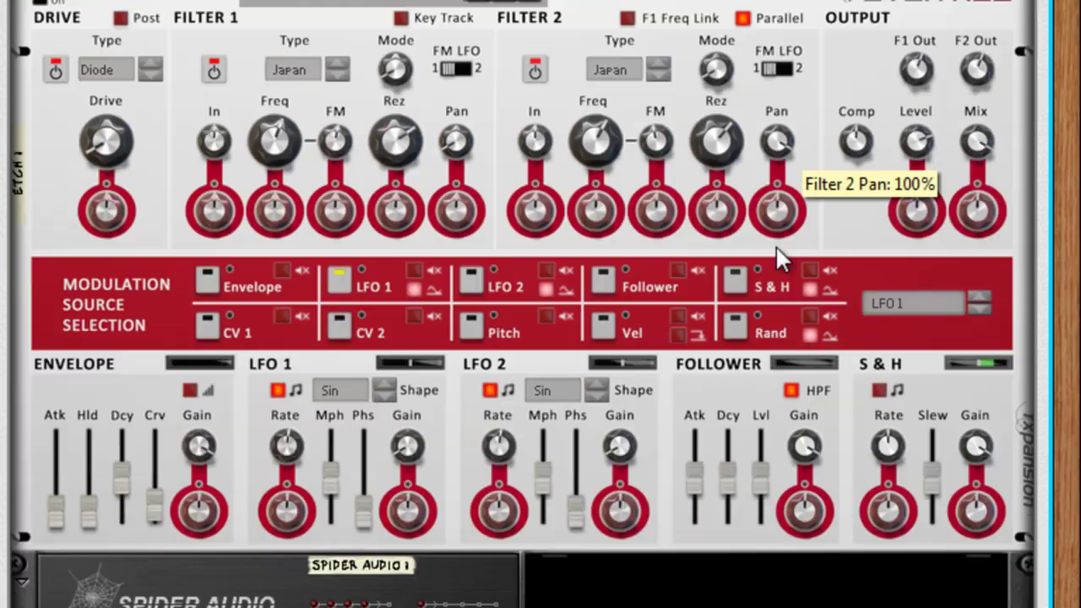
{"action": "scroll", "coordinate": [756, 566], "scroll_direction": "down", "scroll_amount": 3}
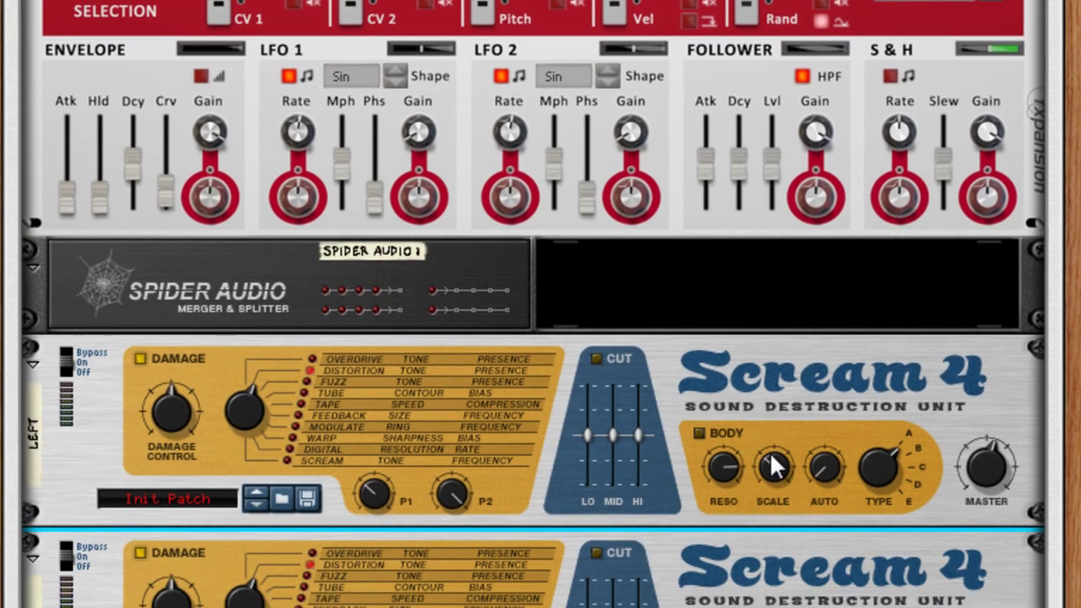
{"action": "left_click_drag", "start_coordinate": [9, 256], "coordinate": [277, 420]}
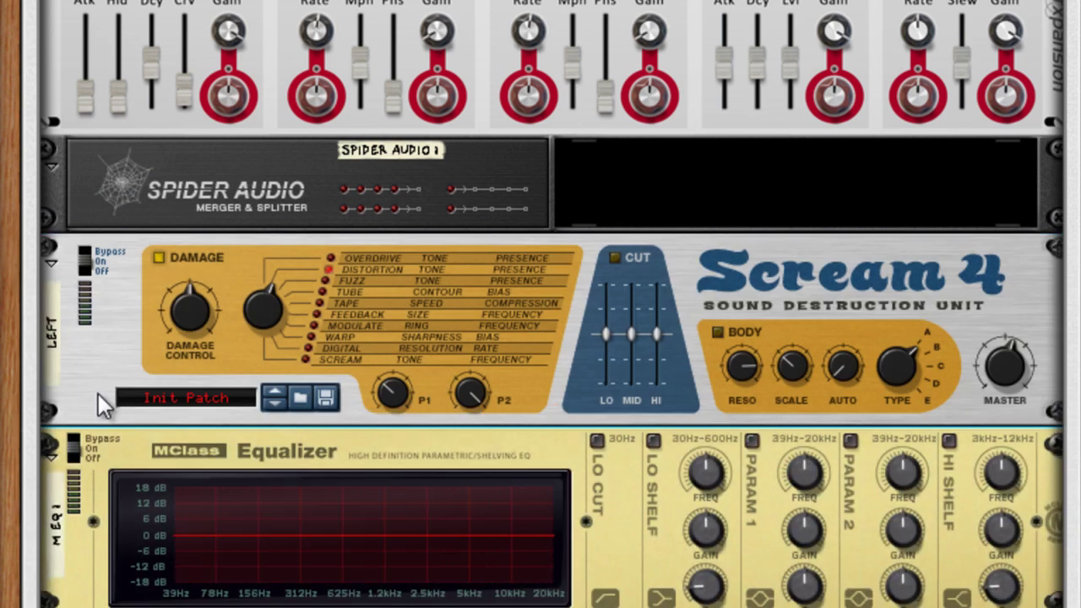
- Rename the MClass Equalizer below the left Scream 4 as "left"
{"action": "left_click", "coordinate": [49, 535]}
{"action": "double_click", "coordinate": [47, 529]}
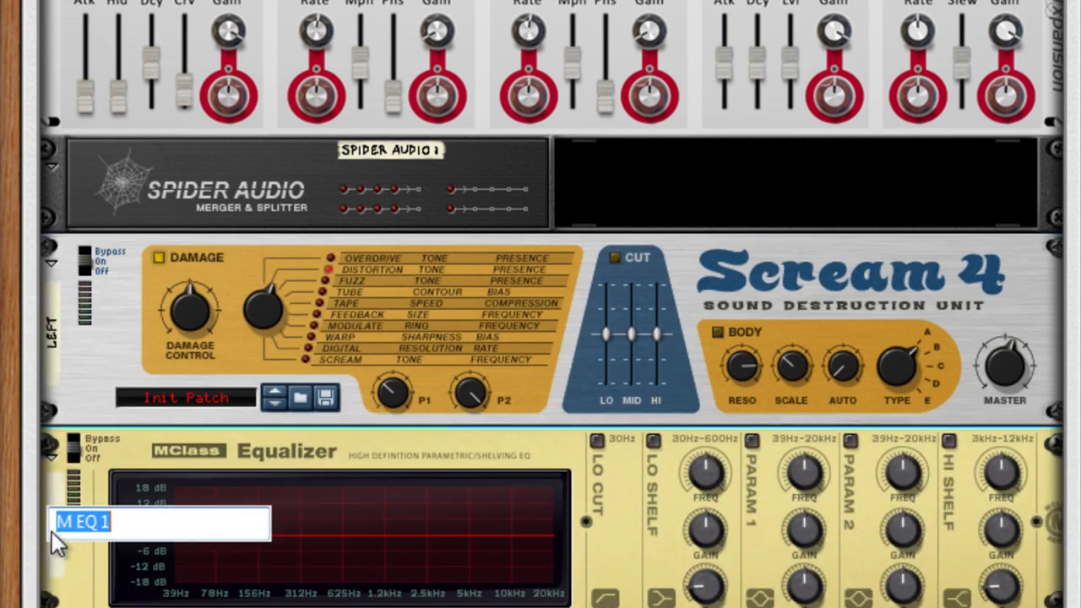
{"action": "key", "text": "BackSpace"}
{"action": "type", "text": "left"}
{"action": "key", "text": "Return"}
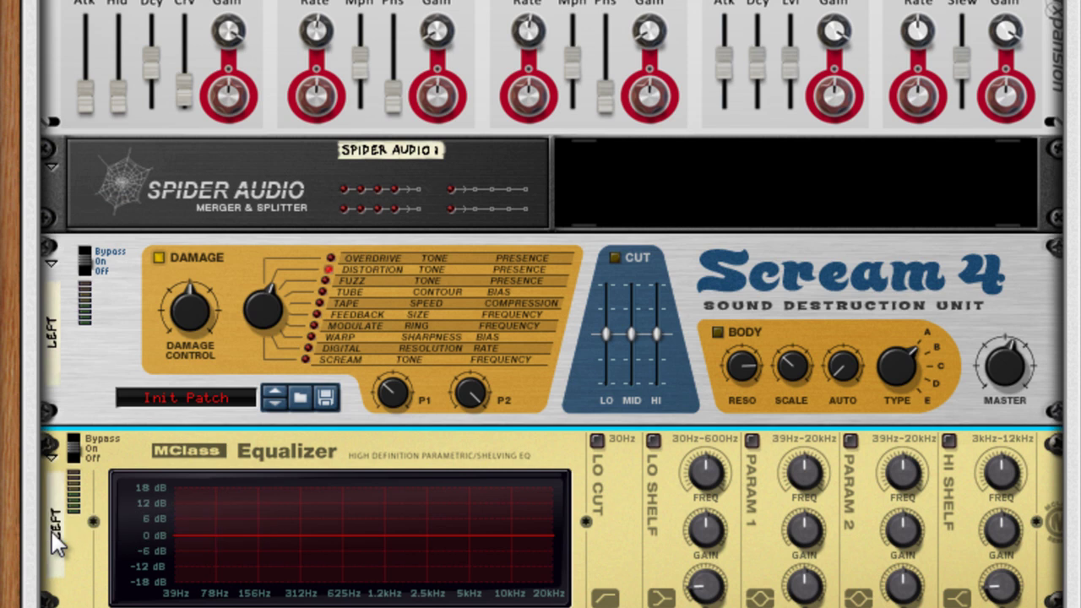
- Add an MClass Equalizer below the right Scream 4 and name it "right"
{"action": "mouse_move", "coordinate": [49, 535]}
{"action": "left_mouse_down"}
{"action": "mouse_move", "coordinate": [285, 493]}
{"action": "mouse_move", "coordinate": [329, 550]}
{"action": "mouse_move", "coordinate": [341, 544]}
{"action": "left_mouse_up"}
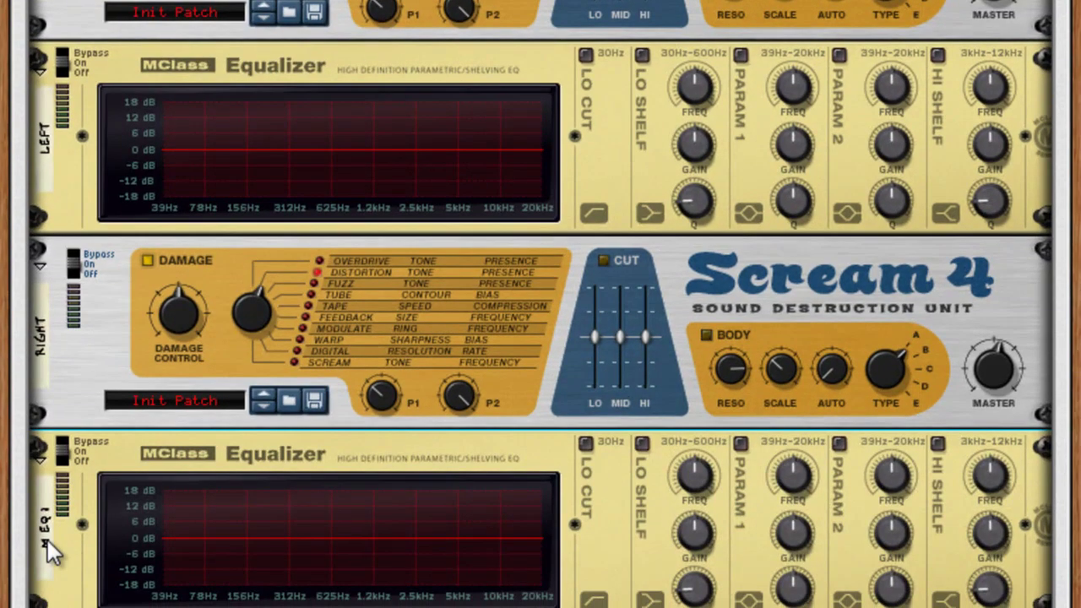
{"action": "double_click", "coordinate": [47, 540]}
{"action": "type", "text": "right"}
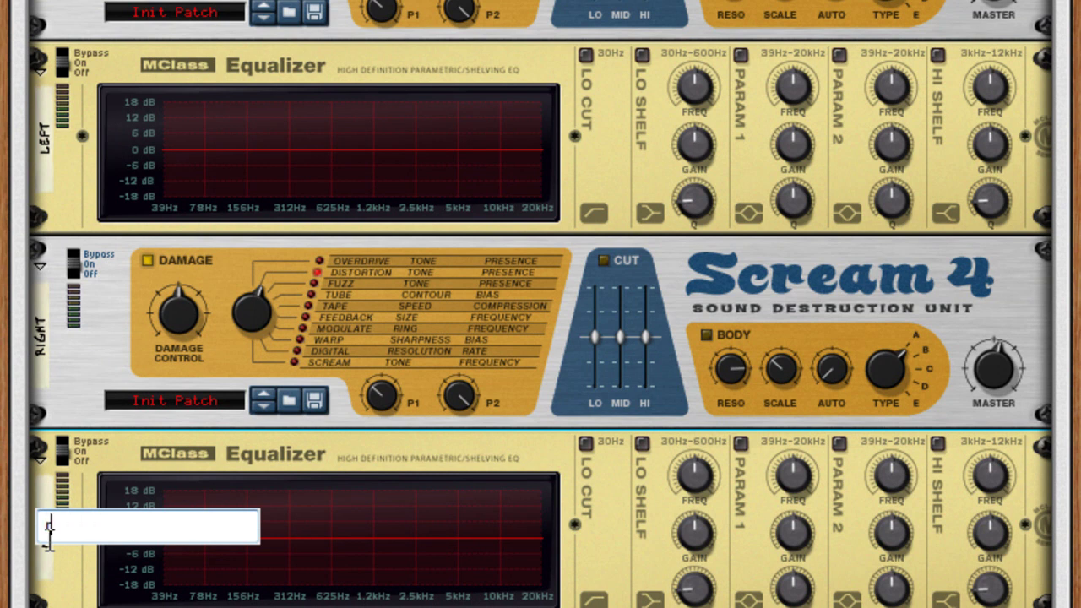
{"action": "key", "text": "Return"}
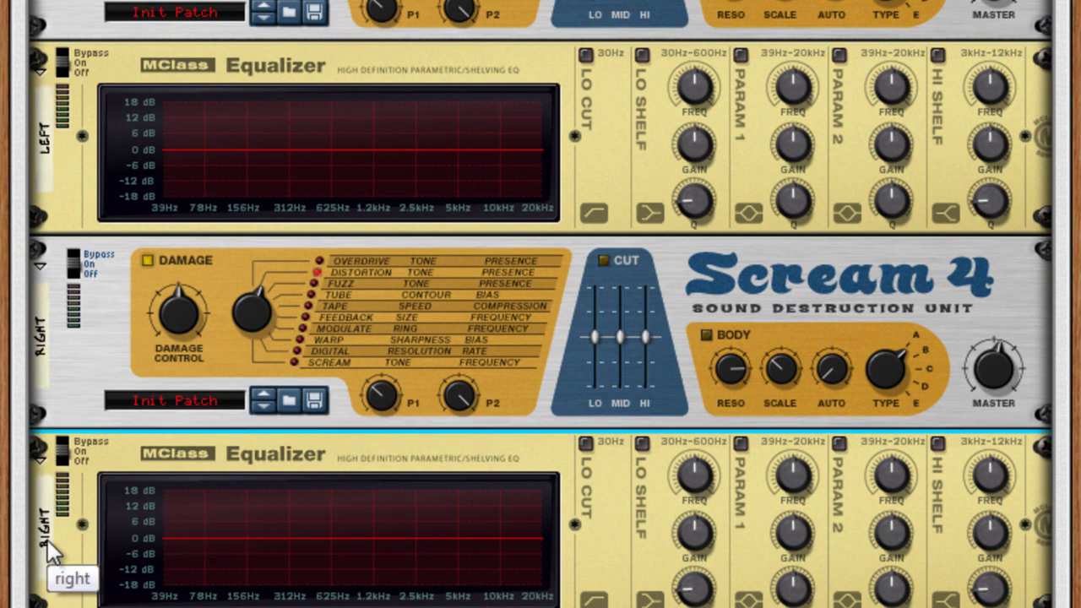
- Enable both parametric bands on the left equalizer, with a deep cut near 400 Hz and a milder cut near 1 kHz
{"action": "left_click", "coordinate": [740, 55]}
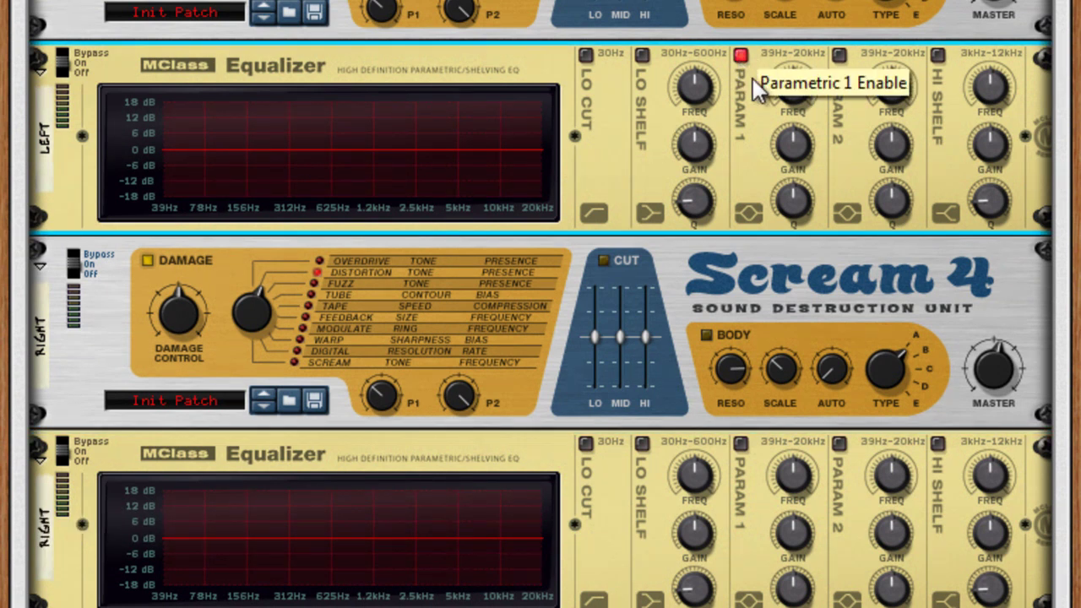
{"action": "left_click_drag", "start_coordinate": [791, 145], "coordinate": [790, 104]}
{"action": "left_click", "coordinate": [838, 55]}
{"action": "left_click_drag", "start_coordinate": [883, 138], "coordinate": [878, 192]}
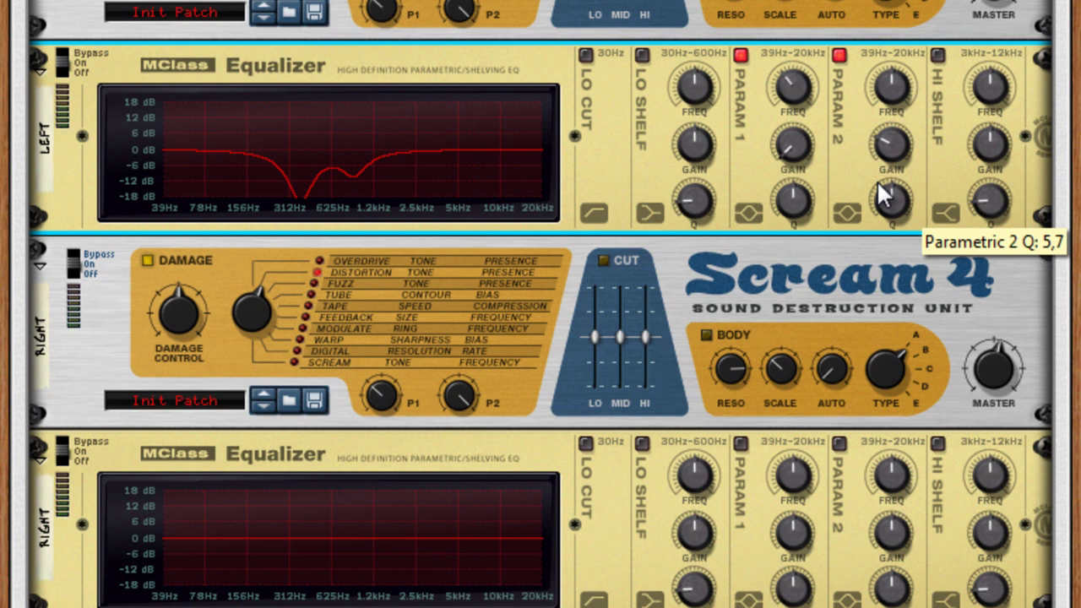
- Enable Param 1 on the right equalizer and shape a deep cut near 625 Hz
{"action": "left_click", "coordinate": [741, 442]}
{"action": "left_click_drag", "start_coordinate": [788, 532], "coordinate": [786, 583]}
{"action": "left_click_drag", "start_coordinate": [795, 491], "coordinate": [800, 502]}
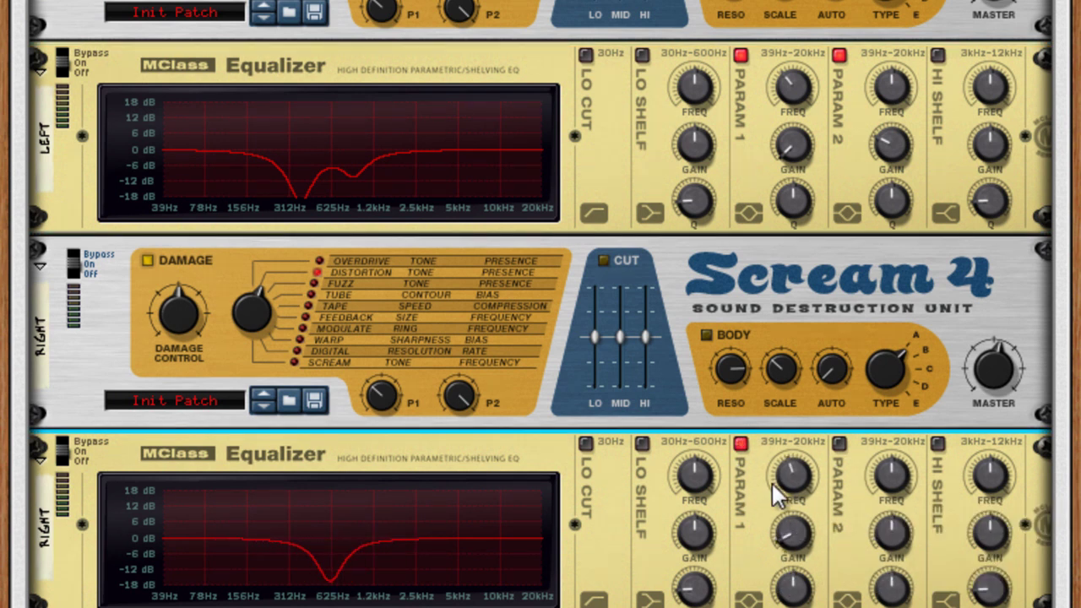
- Enable Param 2 on the right equalizer and set a cut of about 10 dB near 2.5 kHz
{"action": "left_click", "coordinate": [839, 443]}
{"action": "left_click_drag", "start_coordinate": [892, 530], "coordinate": [897, 547]}
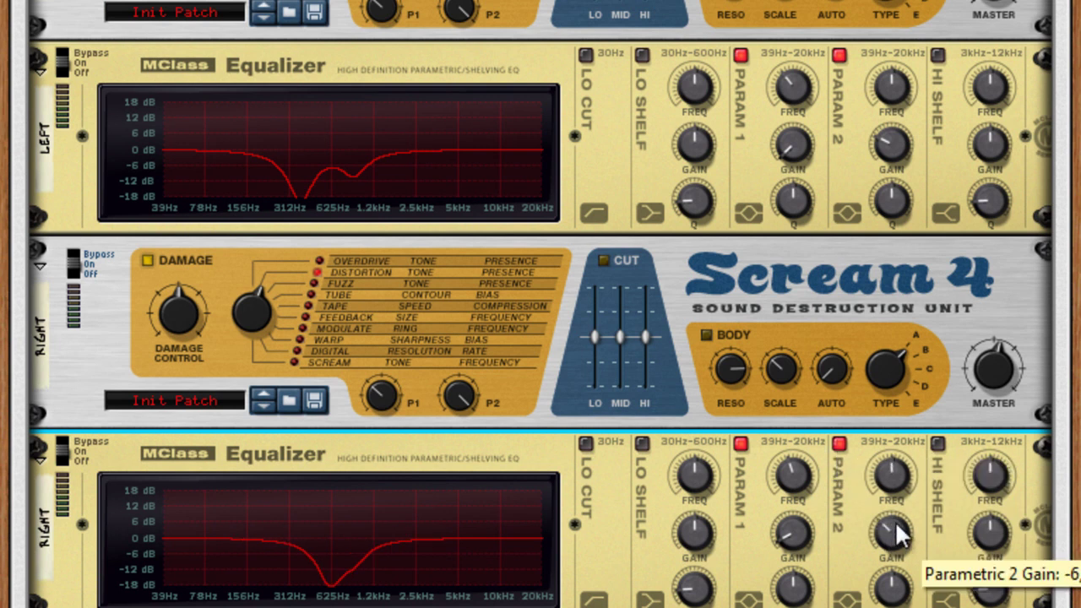
{"action": "mouse_move", "coordinate": [896, 475]}
{"action": "left_mouse_down"}
{"action": "mouse_move", "coordinate": [898, 486]}
{"action": "mouse_move", "coordinate": [892, 473]}
{"action": "left_mouse_up"}
{"action": "left_click_drag", "start_coordinate": [890, 535], "coordinate": [897, 537]}
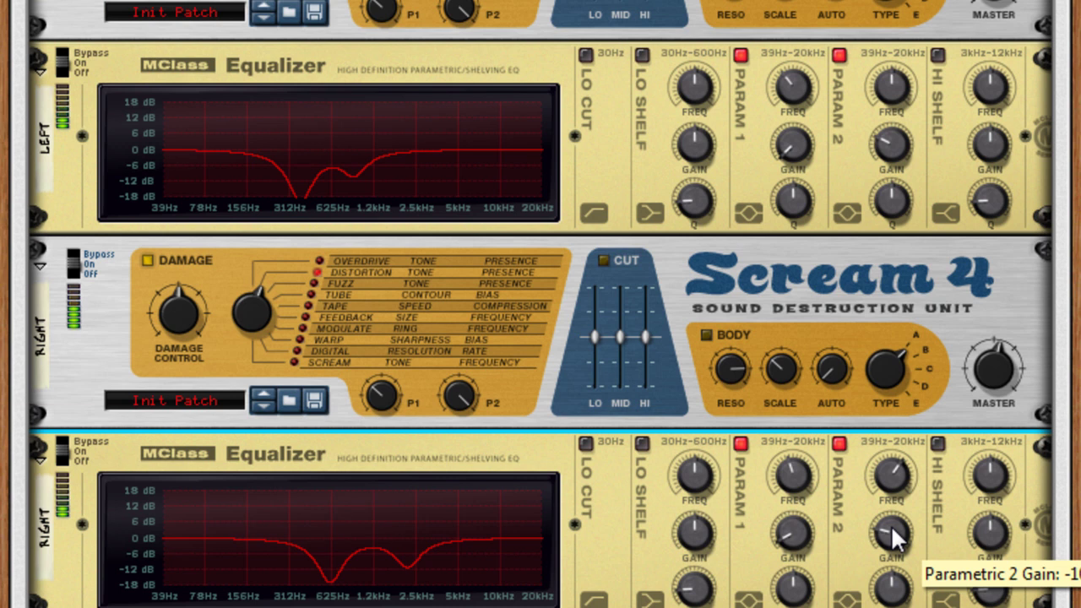
- Lower the left Scream 4's Damage Control and set the right one's to 38
{"action": "scroll", "coordinate": [875, 506], "scroll_direction": "down", "scroll_amount": 5}
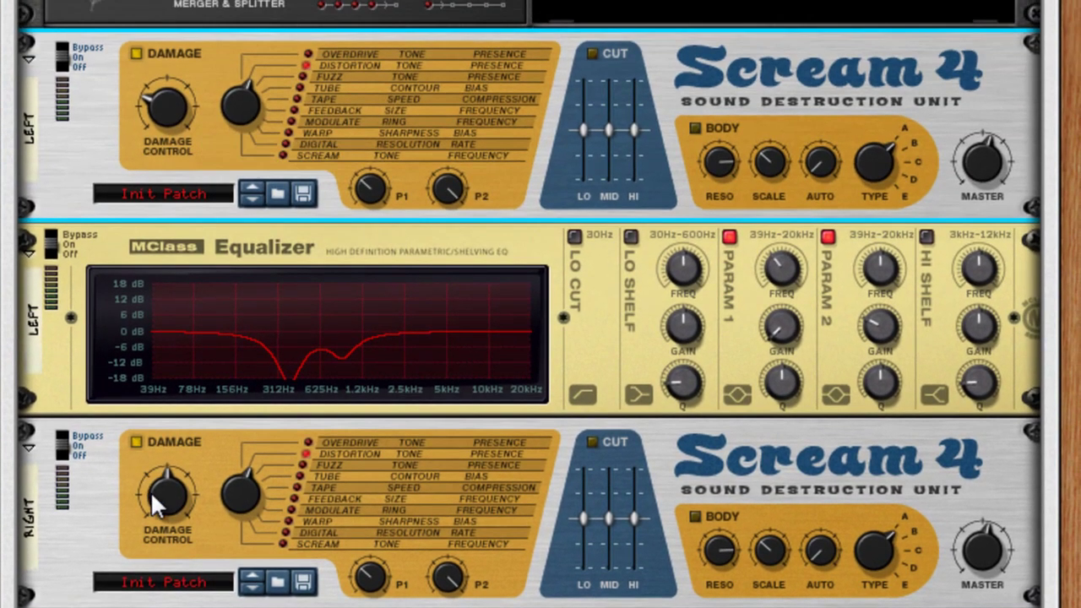
{"action": "left_click_drag", "start_coordinate": [151, 490], "coordinate": [157, 507]}
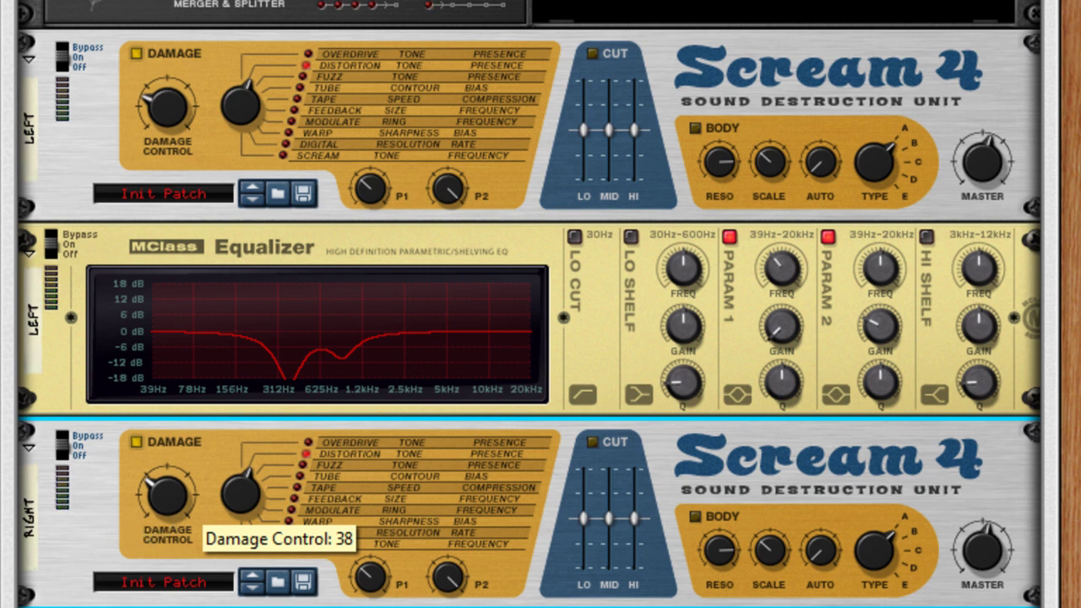
- Add The Echo below the line mixer in the Combinator and check its aux send and return cabling on the rack's rear
{"action": "right_click", "coordinate": [500, 54]}
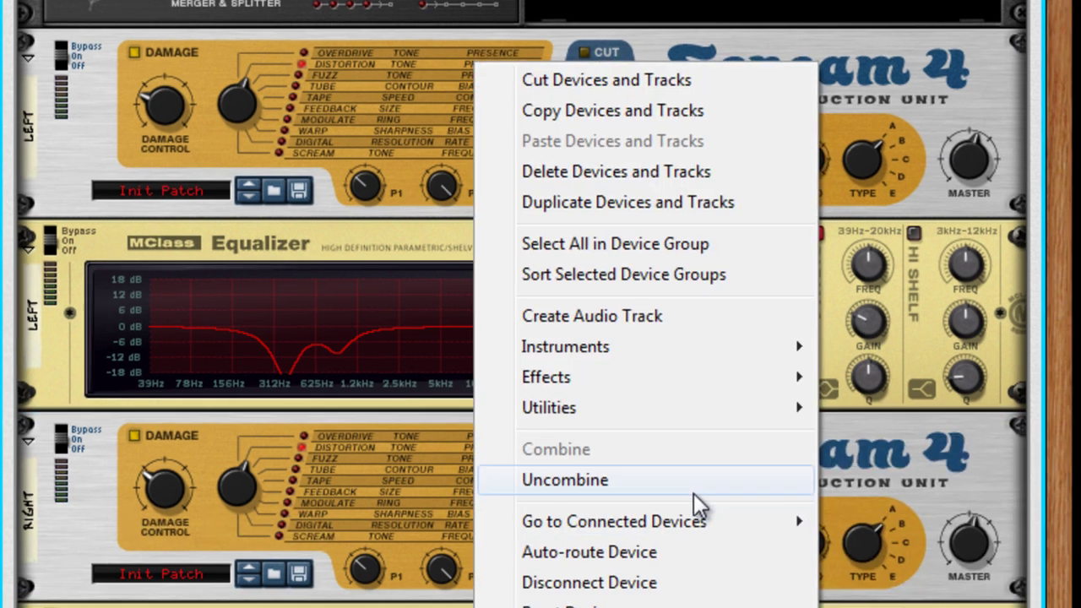
{"action": "mouse_move", "coordinate": [558, 379]}
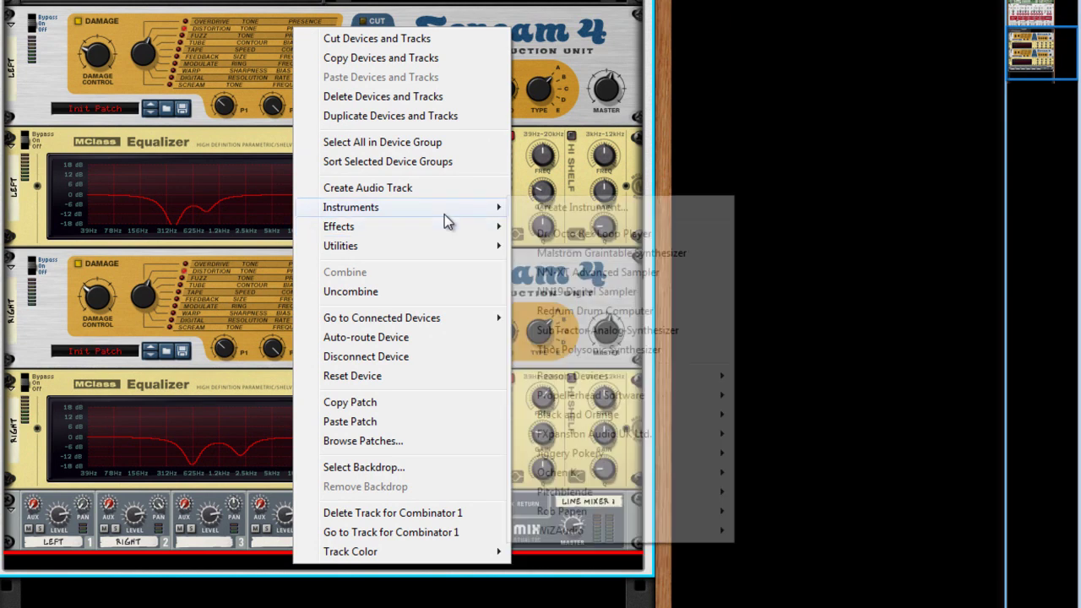
{"action": "left_click", "coordinate": [799, 210]}
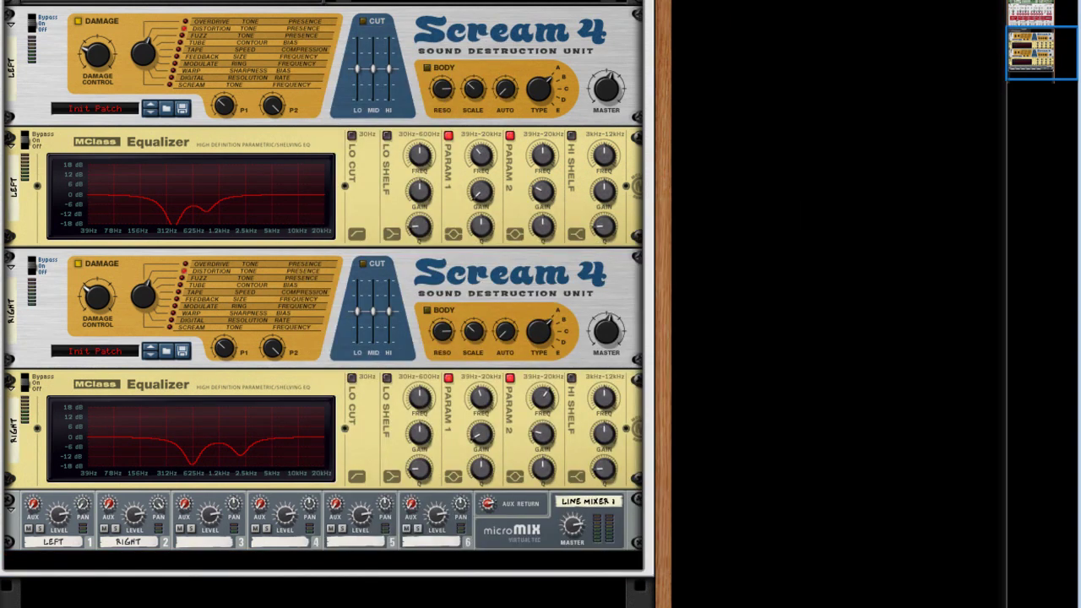
{"action": "left_click_drag", "start_coordinate": [799, 211], "coordinate": [258, 549]}
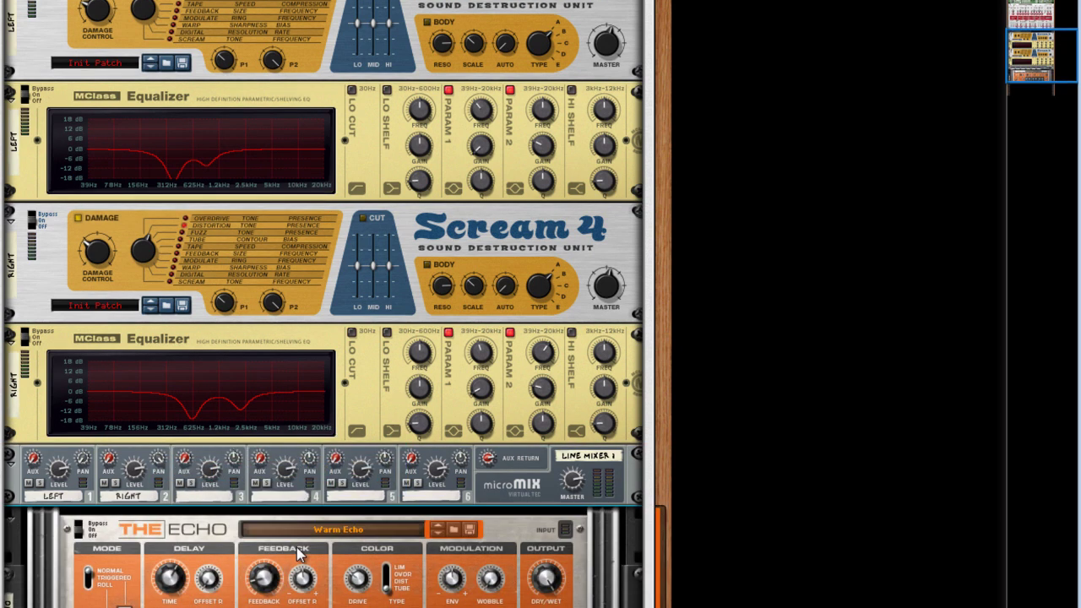
{"action": "key", "text": "Tab"}
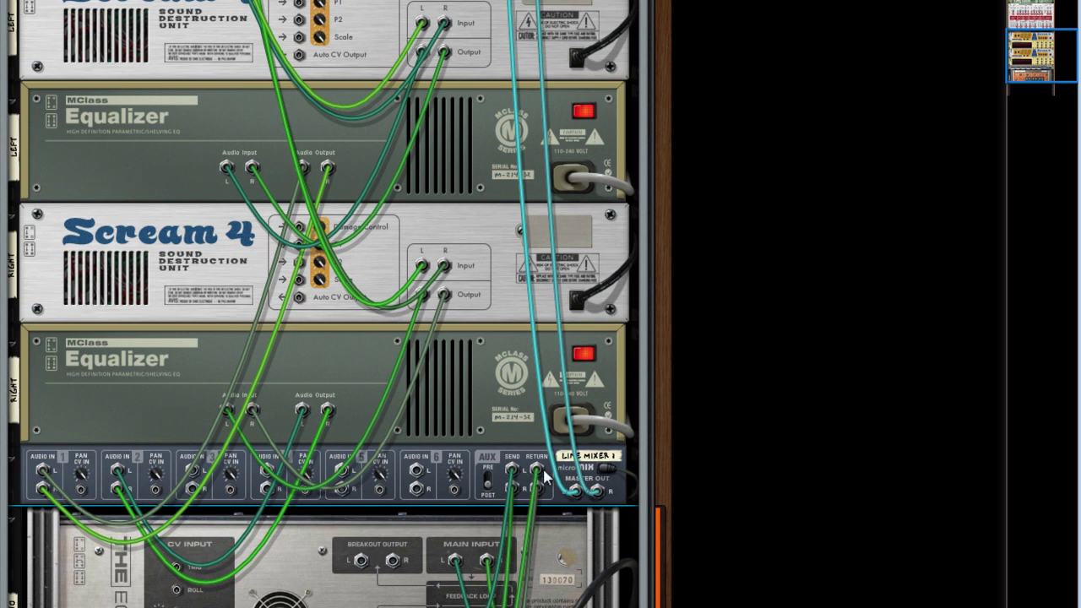
{"action": "key", "text": "Tab"}
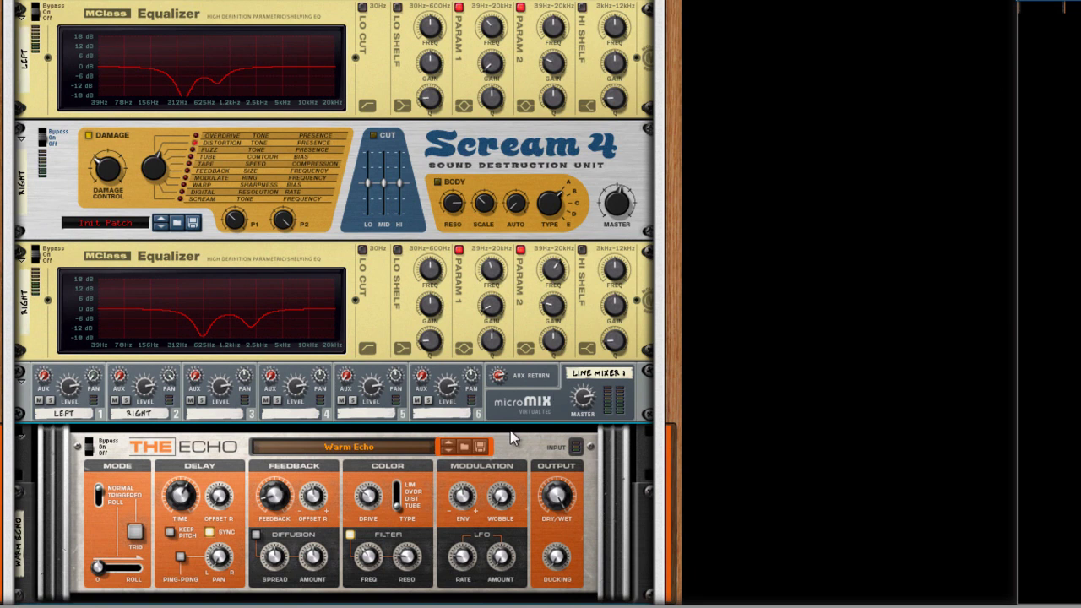
- Lower The Echo's dry/wet, enable Diffusion, and set Feedback to 53% and Delay Time to 5/16
{"action": "left_click_drag", "start_coordinate": [565, 500], "coordinate": [558, 534]}
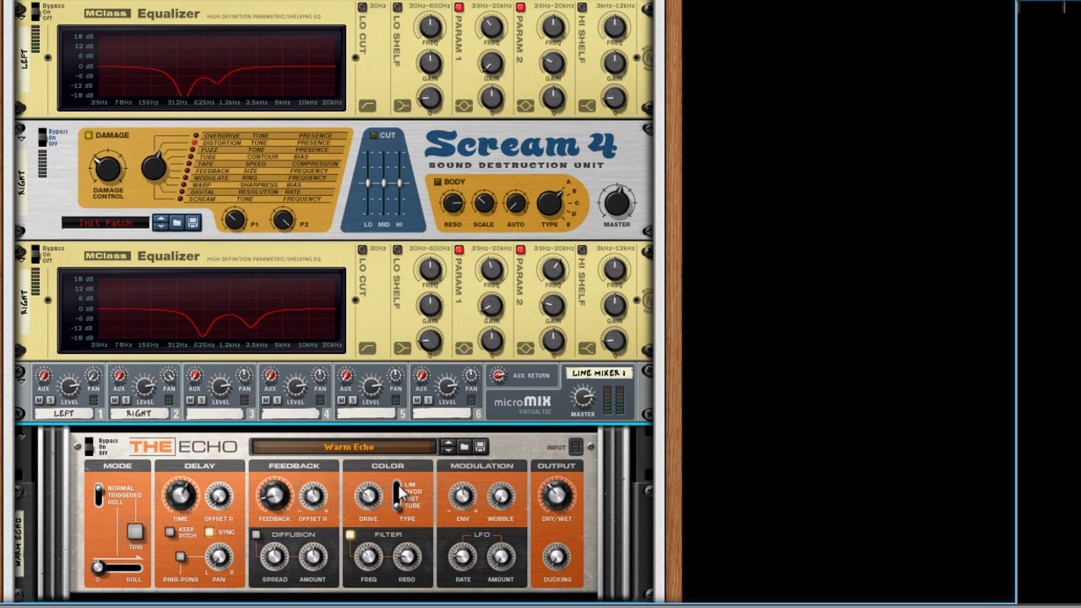
{"action": "left_click", "coordinate": [258, 536]}
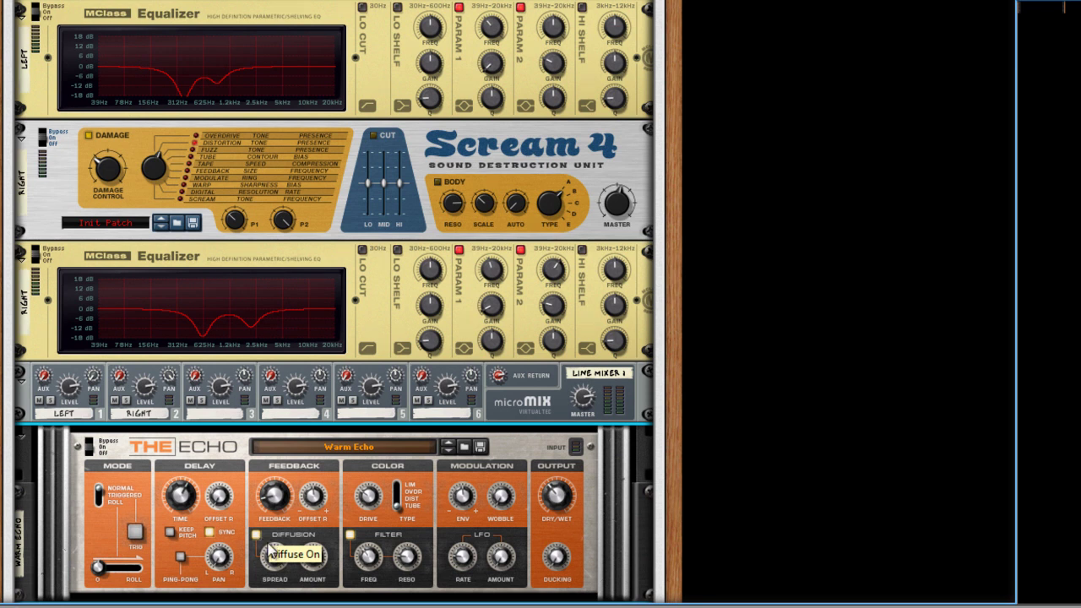
{"action": "left_click_drag", "start_coordinate": [273, 498], "coordinate": [273, 488]}
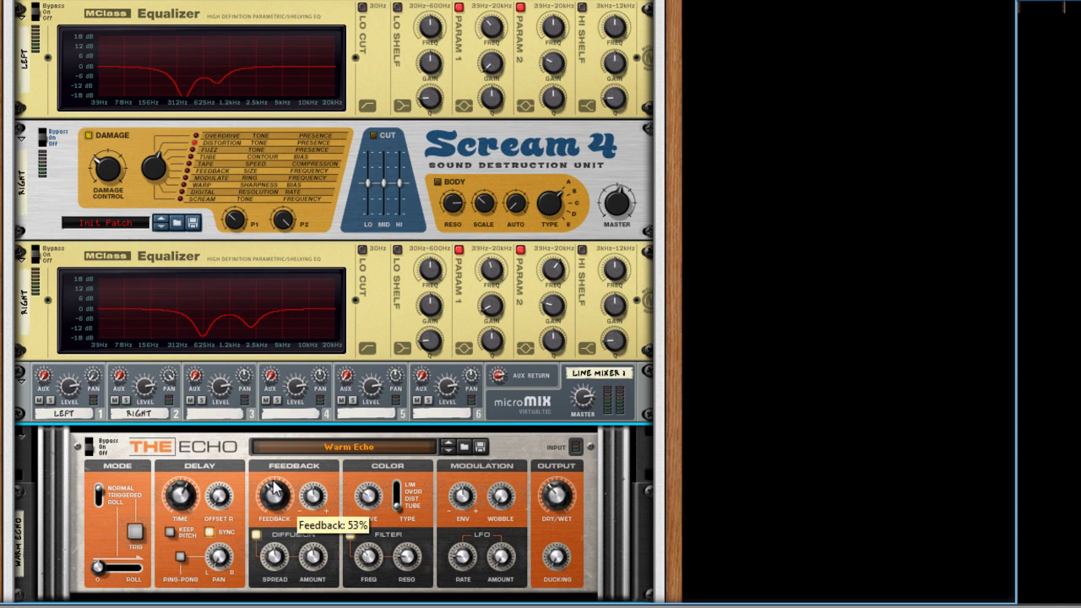
{"action": "left_click_drag", "start_coordinate": [194, 506], "coordinate": [195, 497]}
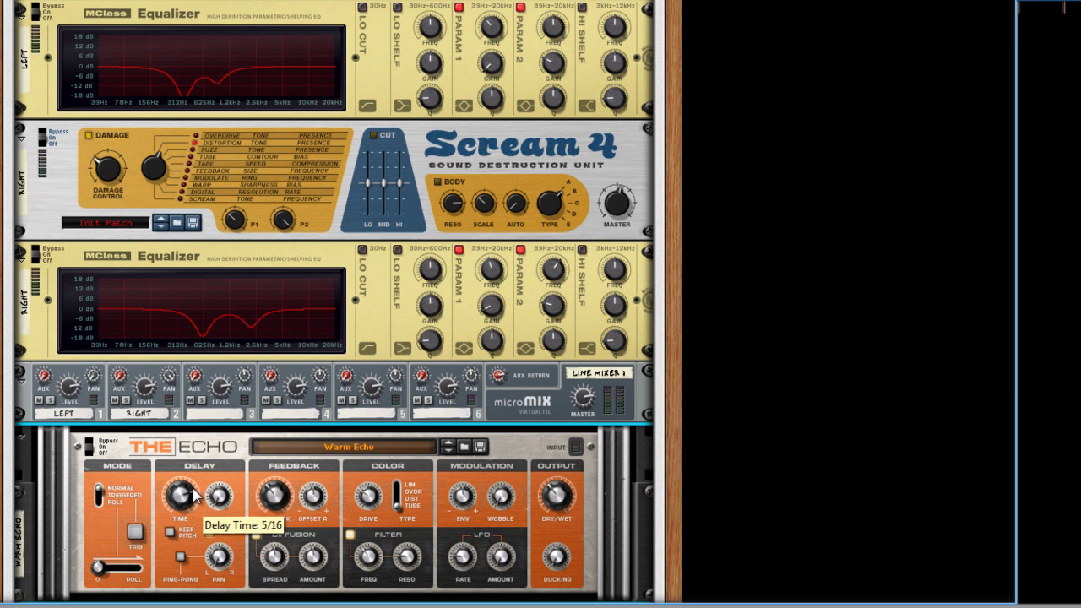
- Raise the line mixer's aux sends on the left and right channels, setting the right channel's to 46
{"action": "left_click", "coordinate": [122, 381]}
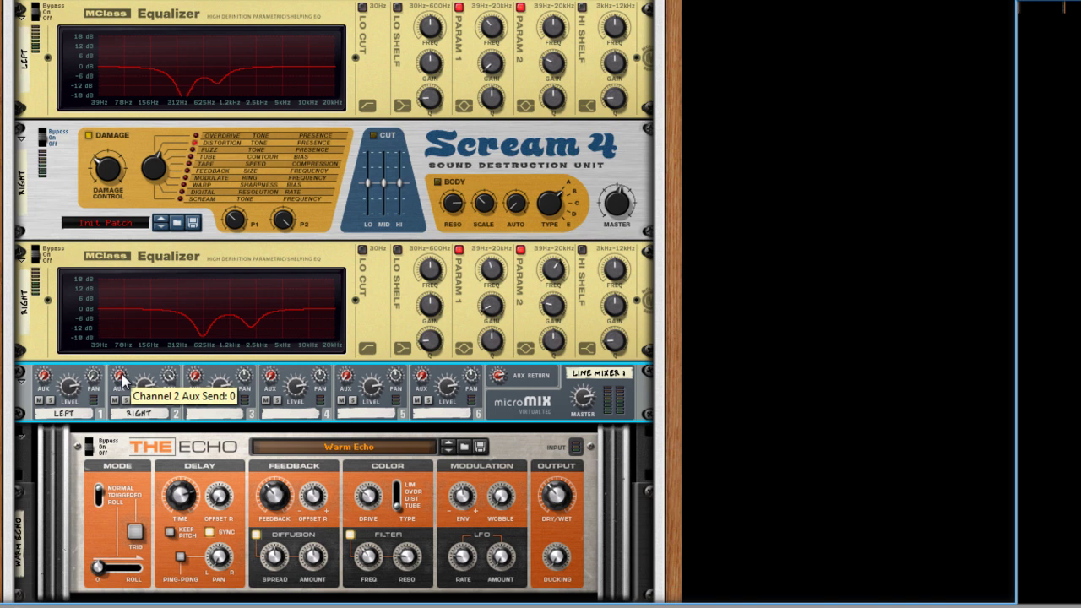
{"action": "left_click_drag", "start_coordinate": [123, 379], "coordinate": [124, 360]}
{"action": "left_click_drag", "start_coordinate": [48, 369], "coordinate": [48, 353]}
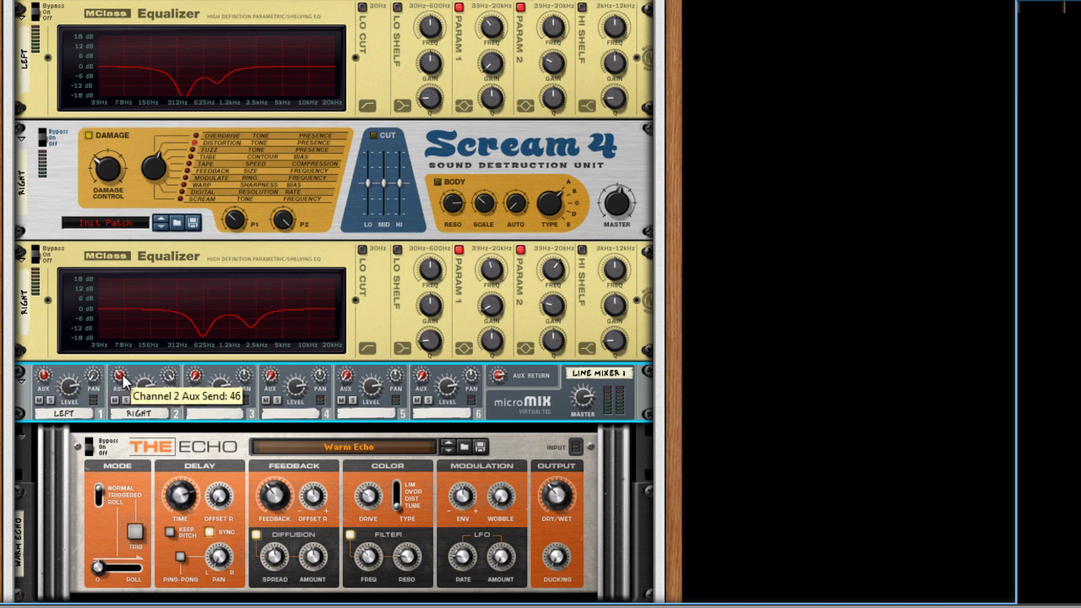